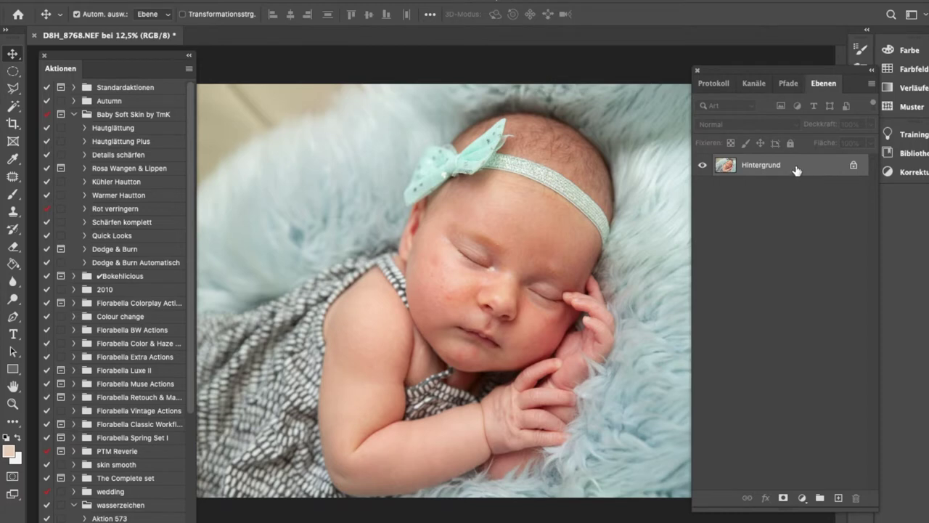
- Patch the red blemish on the cheek and the small forehead spot onto clean skin
{"action": "left_click", "coordinate": [14, 178]}
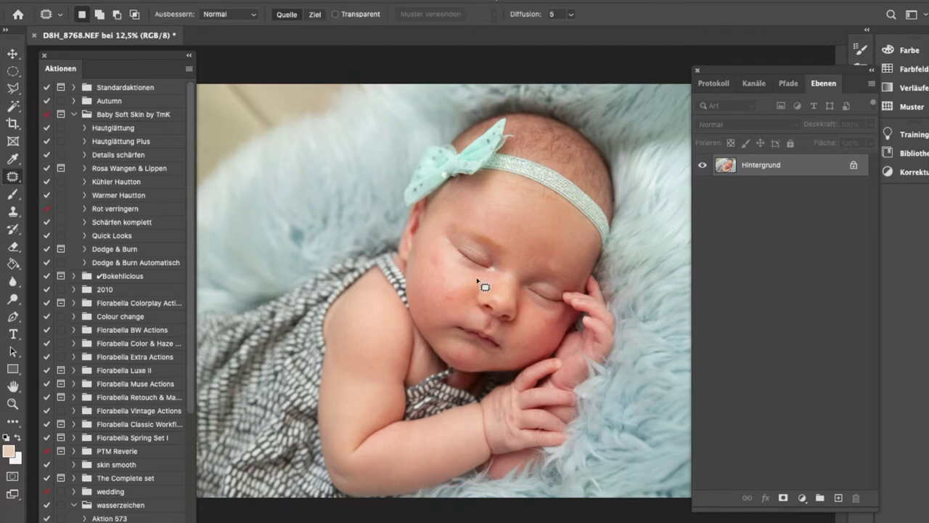
{"action": "left_click", "coordinate": [443, 294]}
{"action": "mouse_move", "coordinate": [442, 293]}
{"action": "left_mouse_down"}
{"action": "mouse_move", "coordinate": [452, 268]}
{"action": "mouse_move", "coordinate": [424, 273]}
{"action": "mouse_move", "coordinate": [429, 242]}
{"action": "left_mouse_up"}
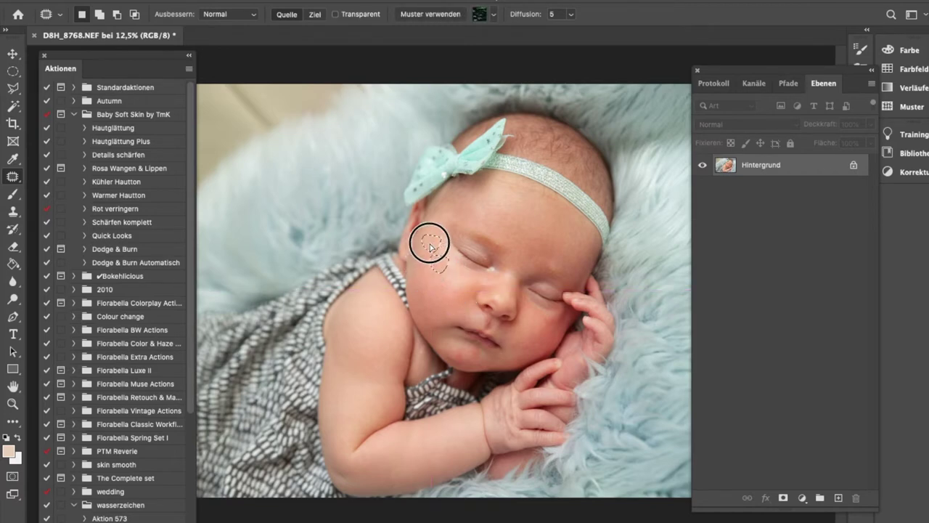
{"action": "left_click", "coordinate": [488, 301]}
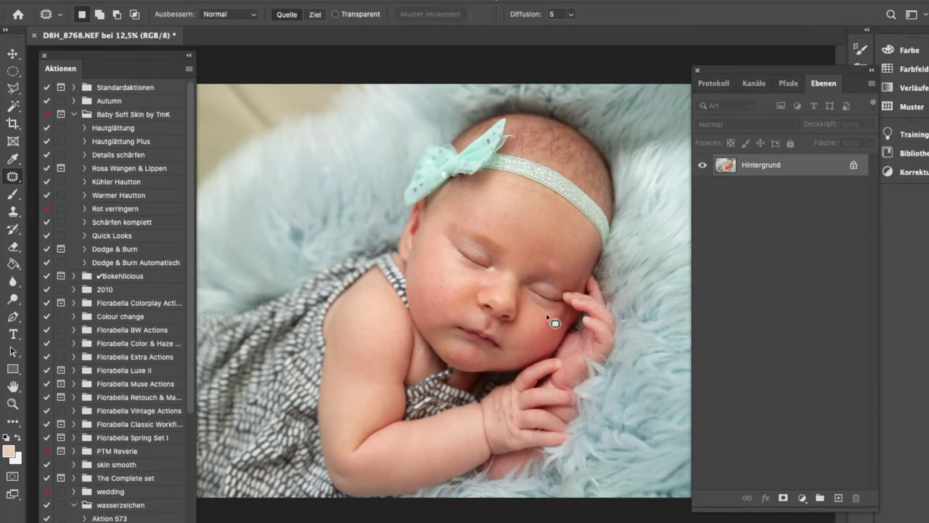
{"action": "key", "text": "ctrl+plus"}
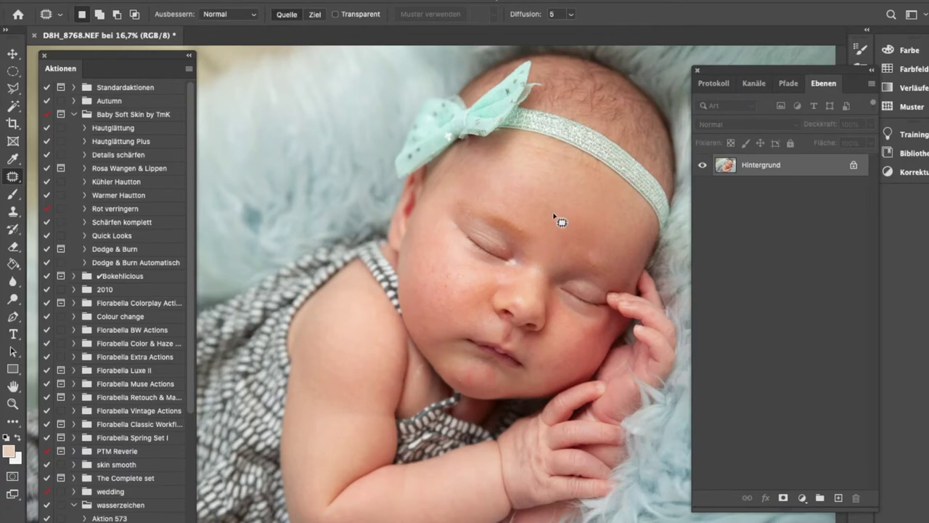
{"action": "left_click_drag", "start_coordinate": [524, 228], "coordinate": [523, 226]}
{"action": "key", "text": "ctrl+d"}
- Switch the Actions panel to button mode so Hautglättung Plus and others appear as buttons
{"action": "left_click", "coordinate": [118, 144]}
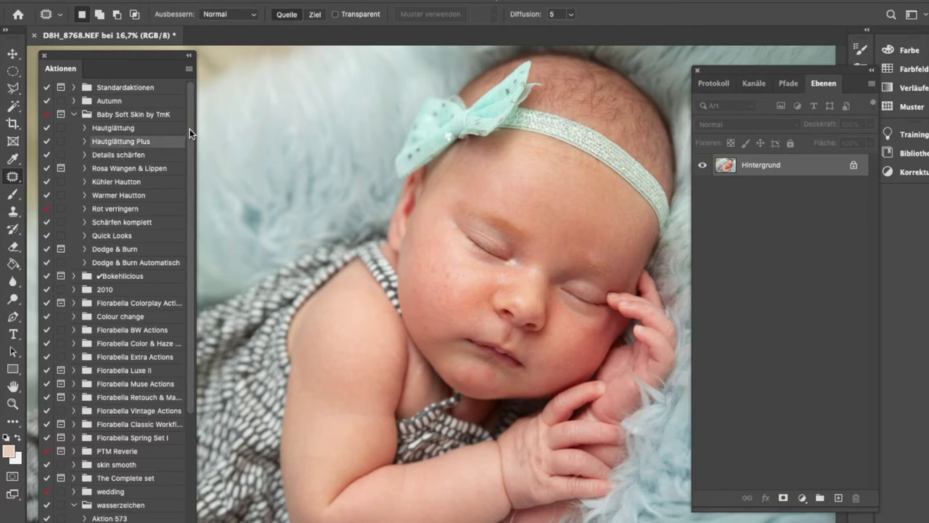
{"action": "left_click", "coordinate": [189, 68]}
{"action": "left_click", "coordinate": [210, 75]}
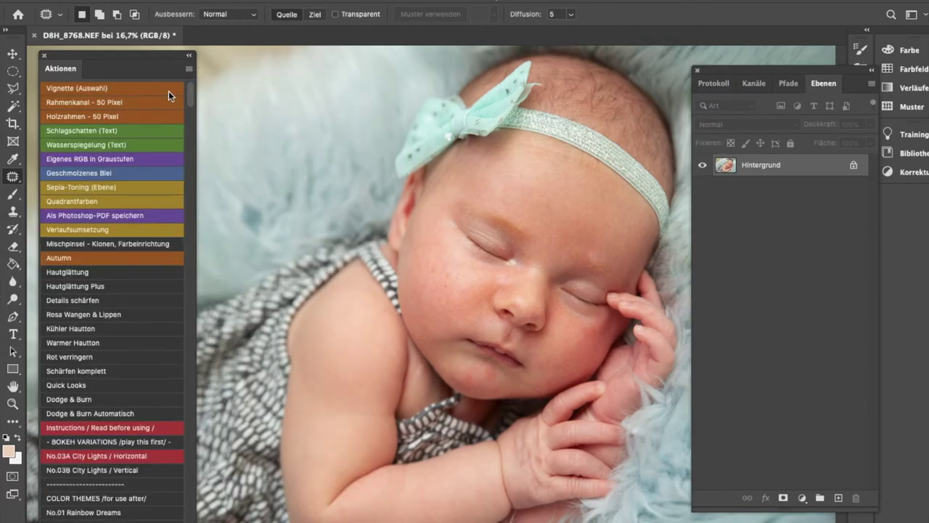
- Run Hautglättung Plus and Hautglättung, stack Hautglättung above Glätter, and select Glätter's mask
{"action": "left_click", "coordinate": [82, 290]}
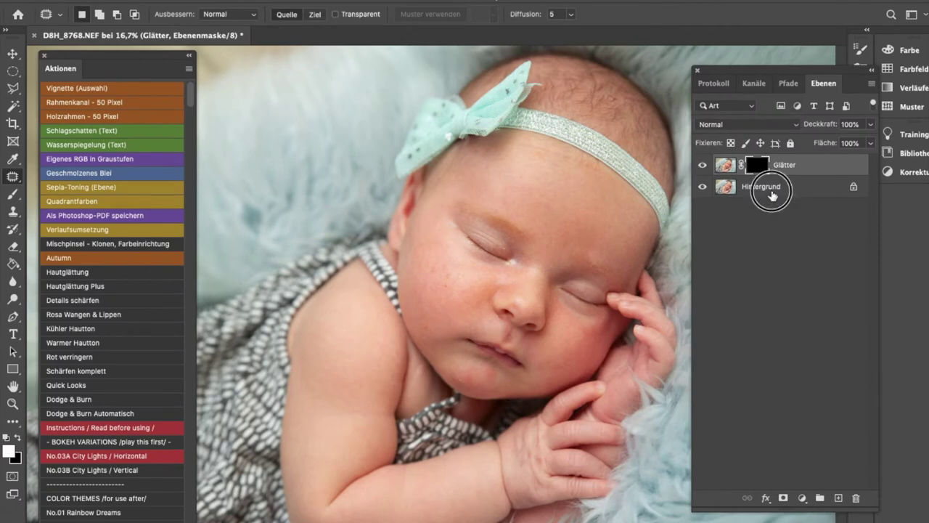
{"action": "left_click", "coordinate": [770, 191]}
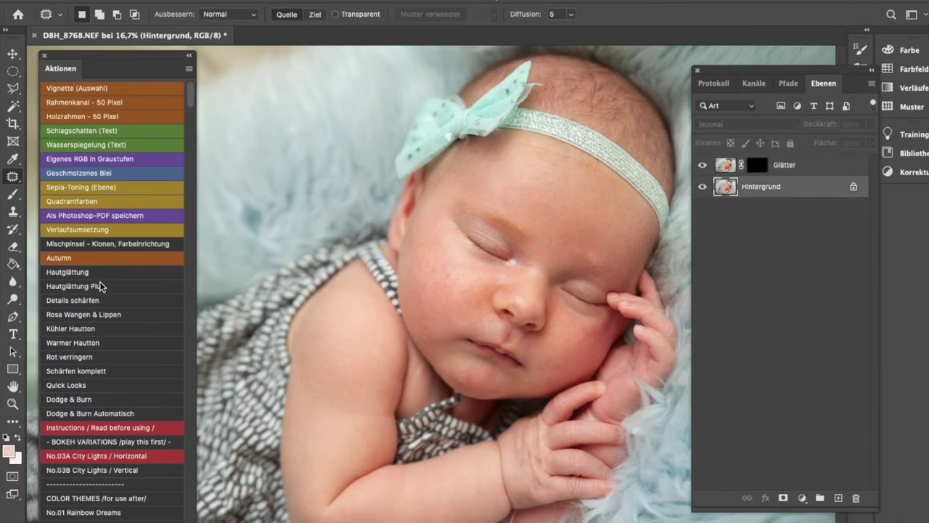
{"action": "left_click", "coordinate": [78, 274]}
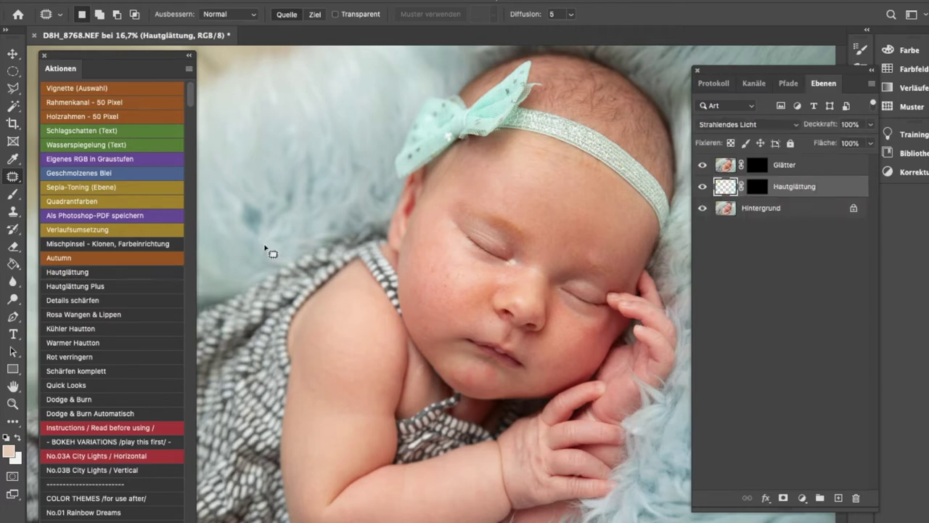
{"action": "left_click_drag", "start_coordinate": [726, 187], "coordinate": [724, 163]}
{"action": "left_click", "coordinate": [759, 188]}
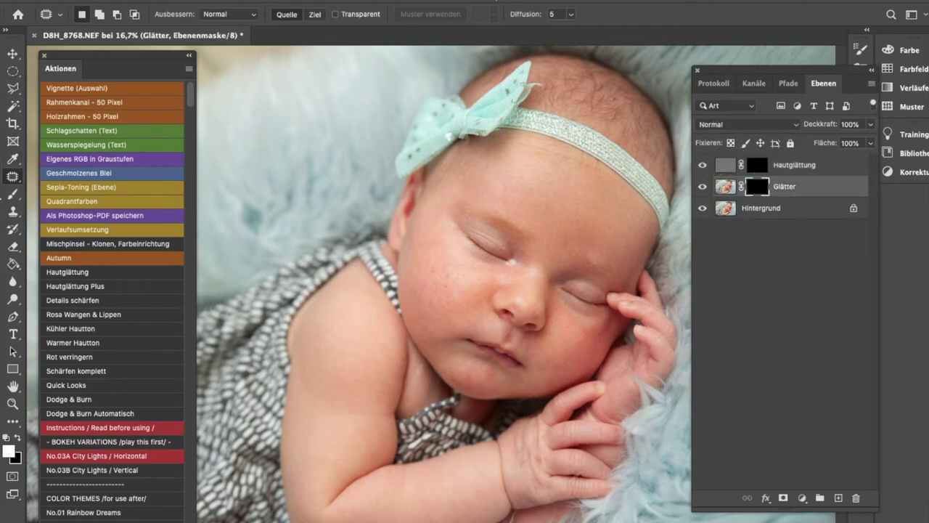
- With a 412 px brush at 31% opacity, paint Glätter's mask over cheek, upper arm and nose
{"action": "left_click", "coordinate": [13, 195]}
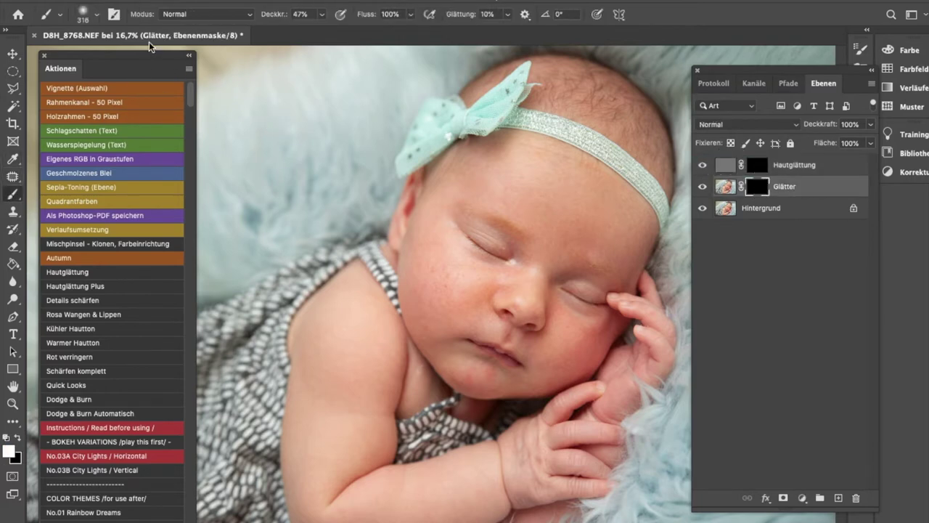
{"action": "left_click", "coordinate": [321, 14]}
{"action": "left_click_drag", "start_coordinate": [323, 31], "coordinate": [312, 30]}
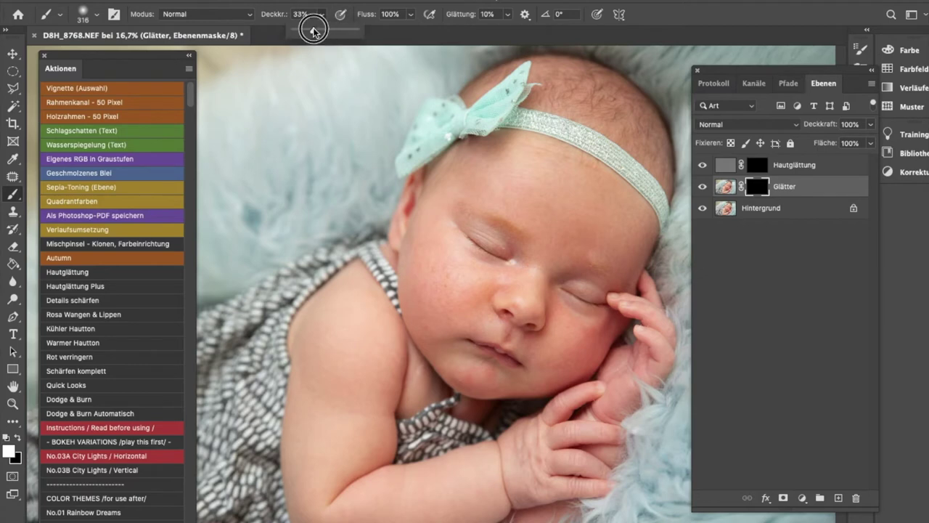
{"action": "left_click", "coordinate": [87, 12]}
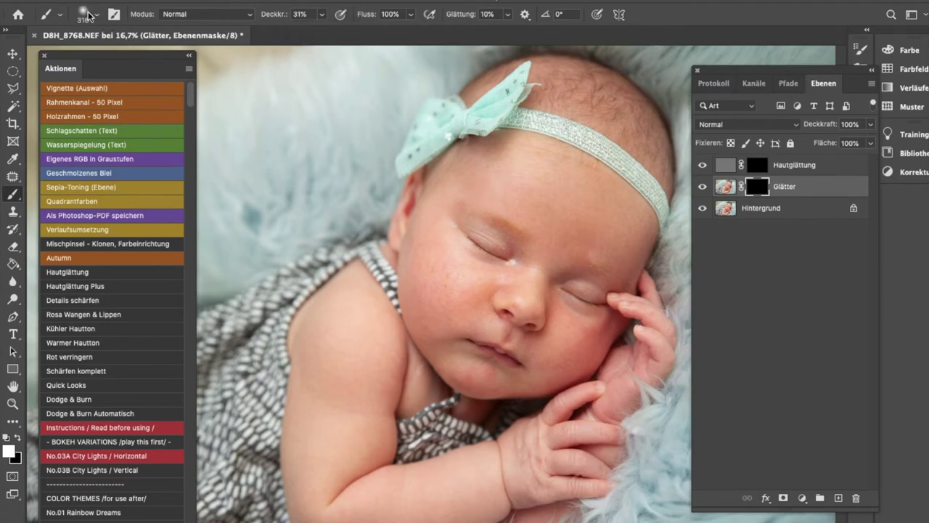
{"action": "left_click_drag", "start_coordinate": [144, 60], "coordinate": [149, 58]}
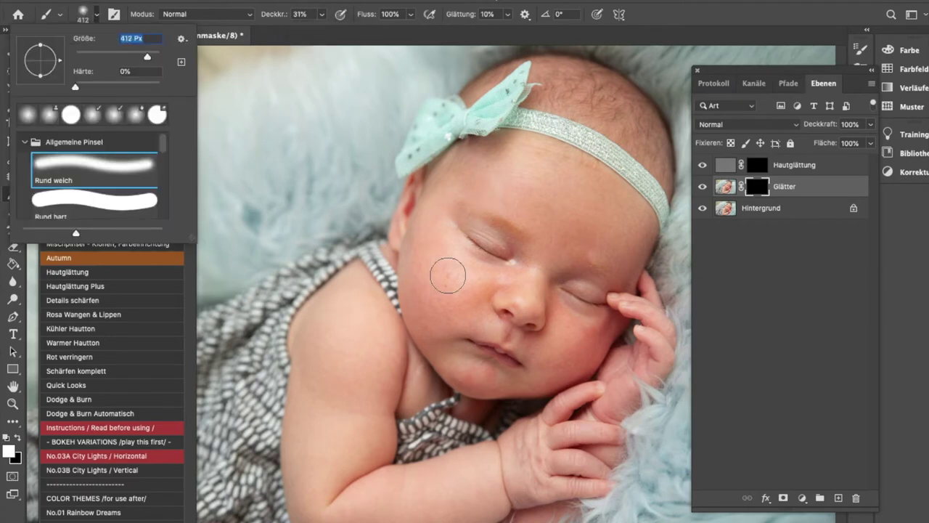
{"action": "left_click", "coordinate": [759, 187]}
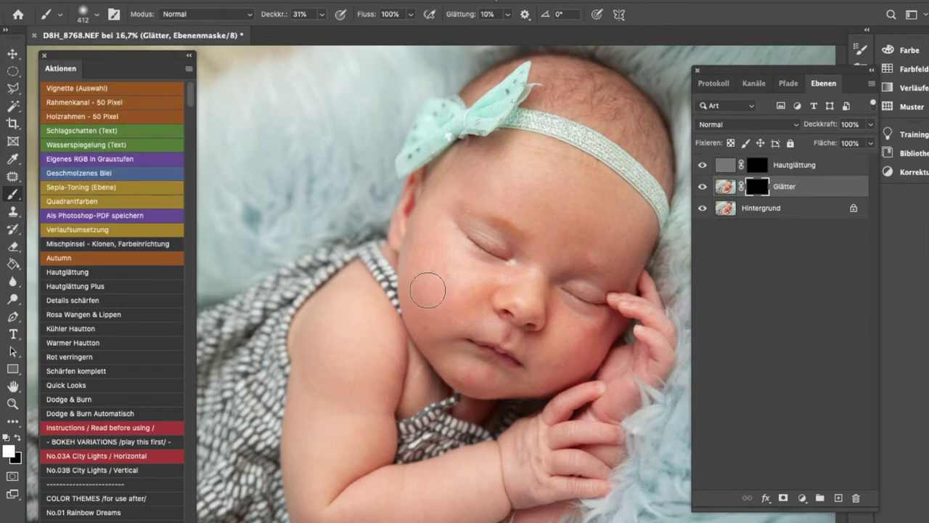
{"action": "mouse_move", "coordinate": [448, 297]}
{"action": "left_mouse_down"}
{"action": "mouse_move", "coordinate": [425, 283]}
{"action": "mouse_move", "coordinate": [481, 287]}
{"action": "mouse_move", "coordinate": [440, 264]}
{"action": "mouse_move", "coordinate": [428, 303]}
{"action": "mouse_move", "coordinate": [456, 375]}
{"action": "mouse_move", "coordinate": [472, 373]}
{"action": "mouse_move", "coordinate": [453, 286]}
{"action": "mouse_move", "coordinate": [520, 301]}
{"action": "mouse_move", "coordinate": [510, 279]}
{"action": "mouse_move", "coordinate": [541, 242]}
{"action": "mouse_move", "coordinate": [492, 180]}
{"action": "mouse_move", "coordinate": [441, 194]}
{"action": "mouse_move", "coordinate": [554, 160]}
{"action": "mouse_move", "coordinate": [617, 201]}
{"action": "mouse_move", "coordinate": [548, 259]}
{"action": "mouse_move", "coordinate": [626, 245]}
{"action": "mouse_move", "coordinate": [591, 232]}
{"action": "mouse_move", "coordinate": [631, 235]}
{"action": "mouse_move", "coordinate": [556, 314]}
{"action": "mouse_move", "coordinate": [564, 352]}
{"action": "mouse_move", "coordinate": [552, 370]}
{"action": "mouse_move", "coordinate": [426, 349]}
{"action": "left_mouse_up"}
{"action": "mouse_move", "coordinate": [340, 342]}
{"action": "left_mouse_down"}
{"action": "mouse_move", "coordinate": [315, 346]}
{"action": "mouse_move", "coordinate": [350, 353]}
{"action": "mouse_move", "coordinate": [374, 396]}
{"action": "mouse_move", "coordinate": [290, 498]}
{"action": "mouse_move", "coordinate": [472, 497]}
{"action": "mouse_move", "coordinate": [499, 472]}
{"action": "left_mouse_up"}
{"action": "mouse_move", "coordinate": [529, 300]}
{"action": "left_mouse_down"}
{"action": "mouse_move", "coordinate": [430, 259]}
{"action": "mouse_move", "coordinate": [457, 307]}
{"action": "mouse_move", "coordinate": [430, 305]}
{"action": "mouse_move", "coordinate": [479, 374]}
{"action": "mouse_move", "coordinate": [477, 322]}
{"action": "mouse_move", "coordinate": [428, 249]}
{"action": "mouse_move", "coordinate": [474, 168]}
{"action": "mouse_move", "coordinate": [573, 179]}
{"action": "mouse_move", "coordinate": [571, 234]}
{"action": "left_mouse_up"}
- Copy the Glätter mask onto Hautglättung, shrink the brush, and merge the visible layers
{"action": "left_click_drag", "start_coordinate": [757, 184], "coordinate": [752, 167]}
{"action": "key", "text": "Return"}
{"action": "left_click", "coordinate": [99, 14]}
{"action": "left_click_drag", "start_coordinate": [155, 57], "coordinate": [142, 58]}
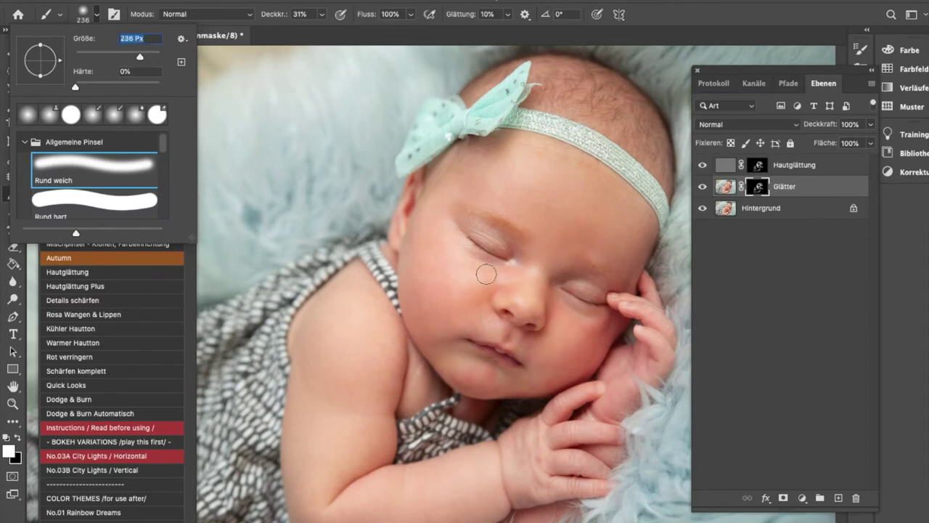
{"action": "left_click", "coordinate": [505, 244]}
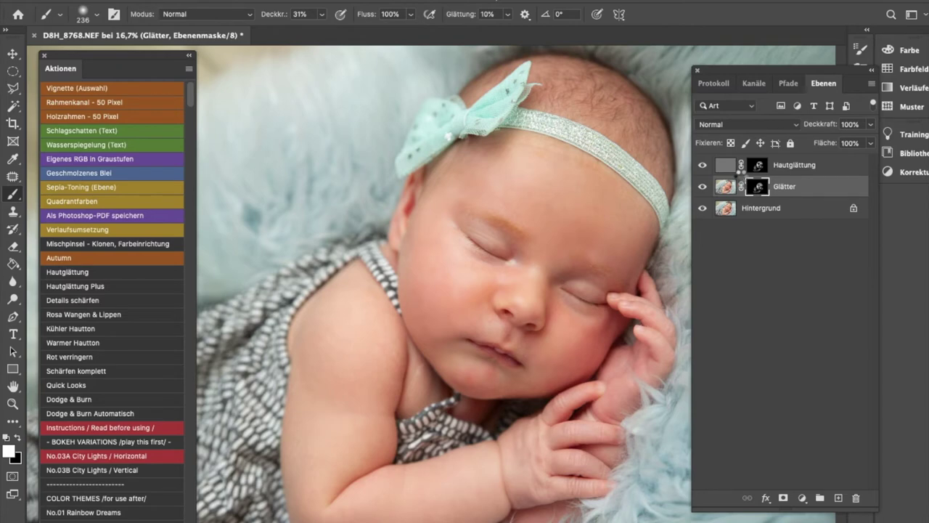
{"action": "key", "text": "ctrl+shift+e"}
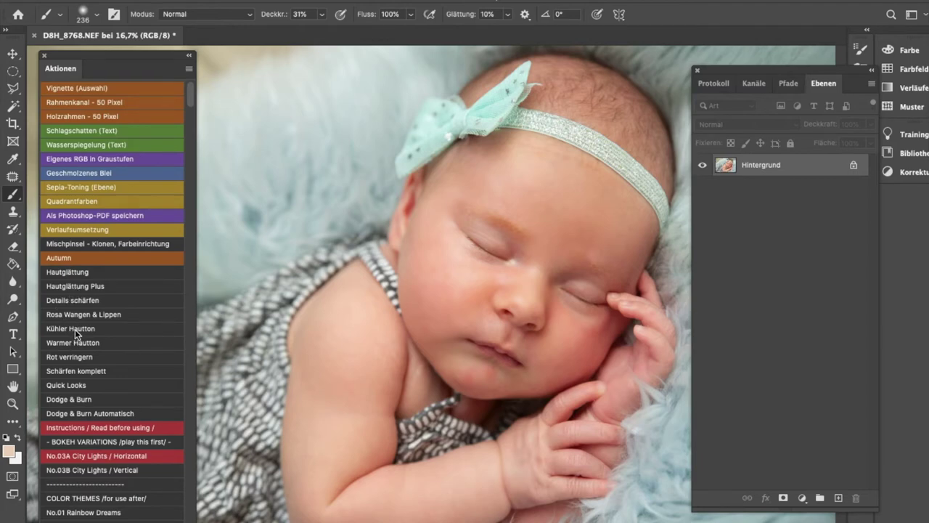
- Run the Rot verringern action and set the brush to 348 px
{"action": "left_click", "coordinate": [69, 357]}
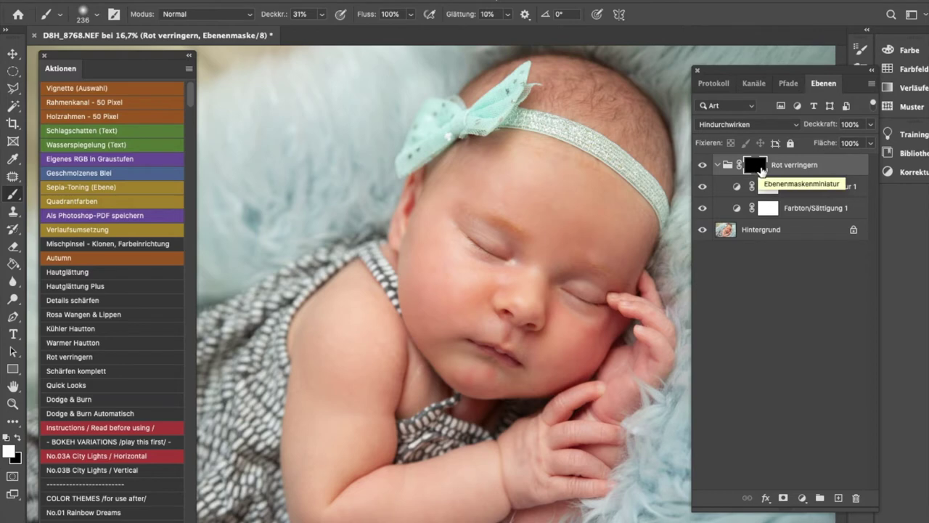
{"action": "left_click", "coordinate": [97, 16]}
{"action": "left_click_drag", "start_coordinate": [140, 62], "coordinate": [146, 63]}
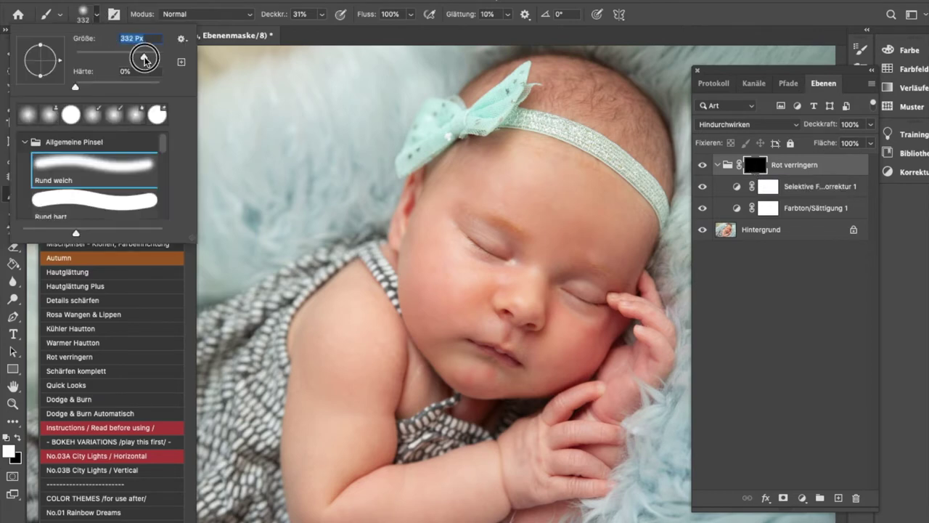
{"action": "left_click", "coordinate": [481, 296]}
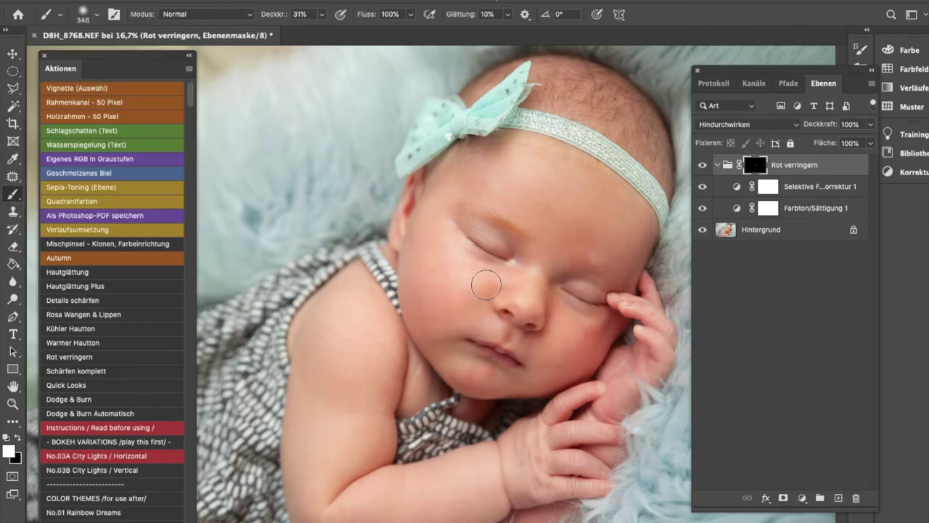
- Paint redness reduction over cheeks, eyelids and forehead, then merge visible layers
{"action": "mouse_move", "coordinate": [484, 307]}
{"action": "left_mouse_down"}
{"action": "mouse_move", "coordinate": [491, 283]}
{"action": "mouse_move", "coordinate": [471, 268]}
{"action": "mouse_move", "coordinate": [505, 321]}
{"action": "mouse_move", "coordinate": [545, 311]}
{"action": "mouse_move", "coordinate": [550, 353]}
{"action": "mouse_move", "coordinate": [578, 331]}
{"action": "mouse_move", "coordinate": [570, 363]}
{"action": "mouse_move", "coordinate": [606, 322]}
{"action": "left_mouse_up"}
{"action": "mouse_move", "coordinate": [421, 250]}
{"action": "left_mouse_down"}
{"action": "mouse_move", "coordinate": [422, 228]}
{"action": "mouse_move", "coordinate": [429, 271]}
{"action": "mouse_move", "coordinate": [483, 303]}
{"action": "mouse_move", "coordinate": [471, 303]}
{"action": "mouse_move", "coordinate": [470, 284]}
{"action": "left_mouse_up"}
{"action": "mouse_move", "coordinate": [510, 222]}
{"action": "left_mouse_down"}
{"action": "mouse_move", "coordinate": [537, 247]}
{"action": "mouse_move", "coordinate": [590, 259]}
{"action": "mouse_move", "coordinate": [548, 215]}
{"action": "left_mouse_up"}
{"action": "mouse_move", "coordinate": [491, 183]}
{"action": "left_mouse_down"}
{"action": "mouse_move", "coordinate": [572, 198]}
{"action": "mouse_move", "coordinate": [564, 245]}
{"action": "mouse_move", "coordinate": [580, 217]}
{"action": "mouse_move", "coordinate": [618, 256]}
{"action": "left_mouse_up"}
{"action": "left_click_drag", "start_coordinate": [614, 258], "coordinate": [564, 222]}
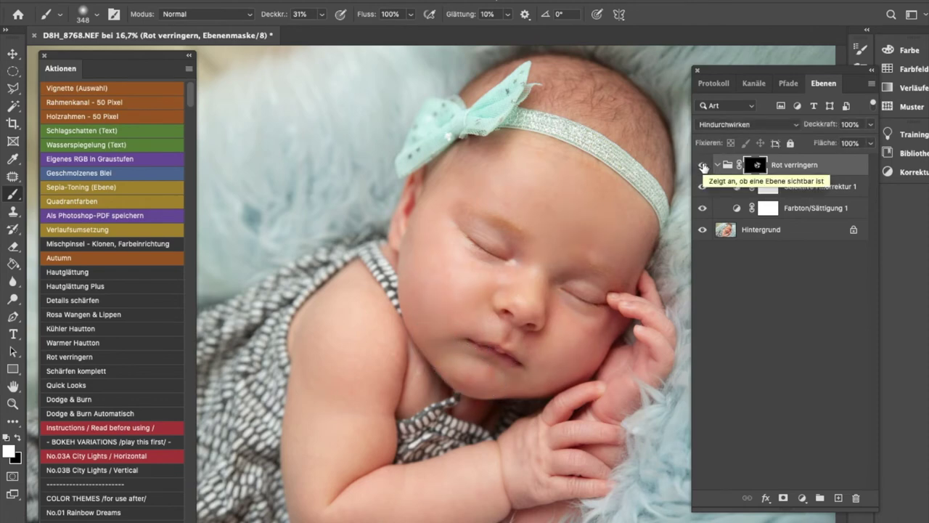
{"action": "key", "text": "ctrl+shift+e"}
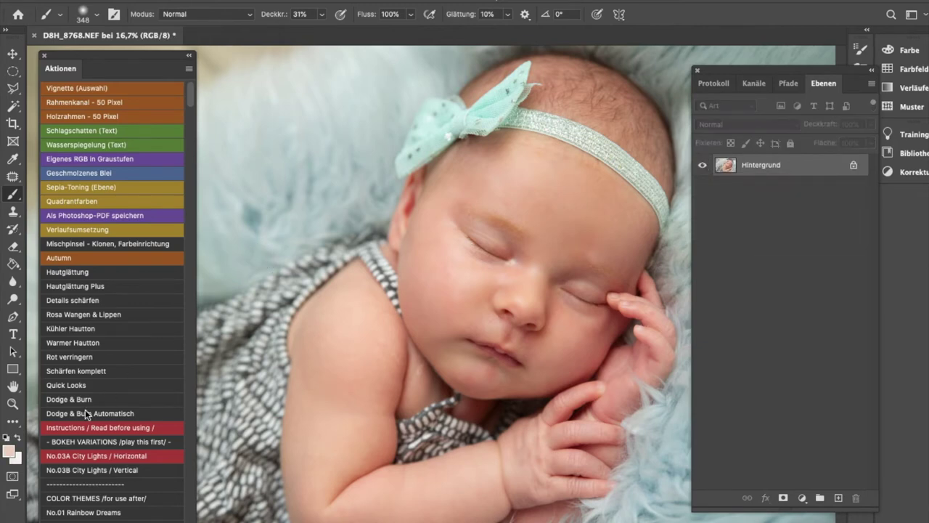
- Run the Rosa Wangen & Lippen action and set the brush to 18% opacity, 460 px
{"action": "left_click", "coordinate": [74, 313]}
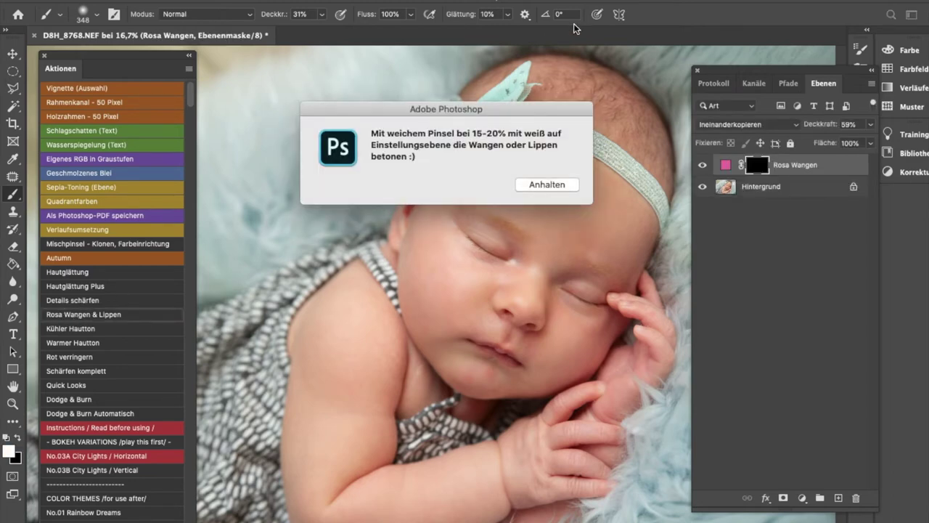
{"action": "left_click", "coordinate": [552, 184]}
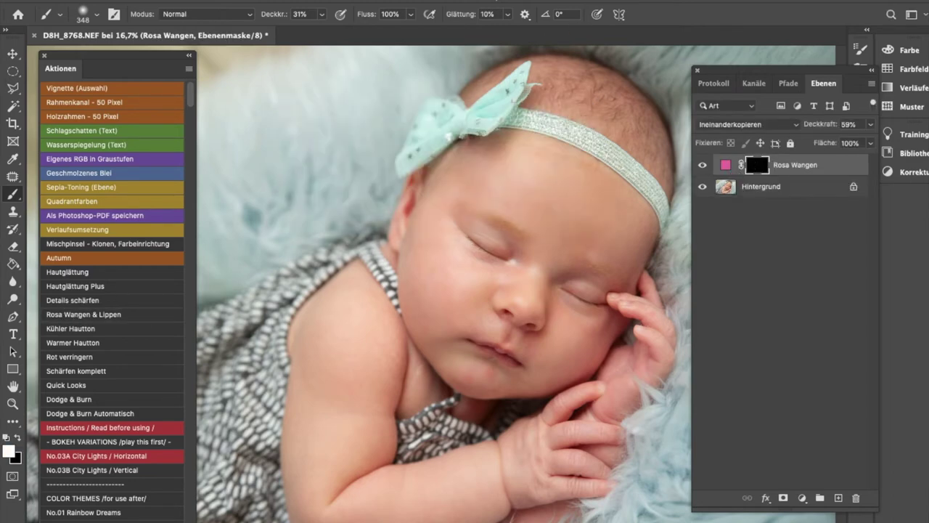
{"action": "left_click", "coordinate": [322, 13]}
{"action": "left_click_drag", "start_coordinate": [320, 31], "coordinate": [314, 31]}
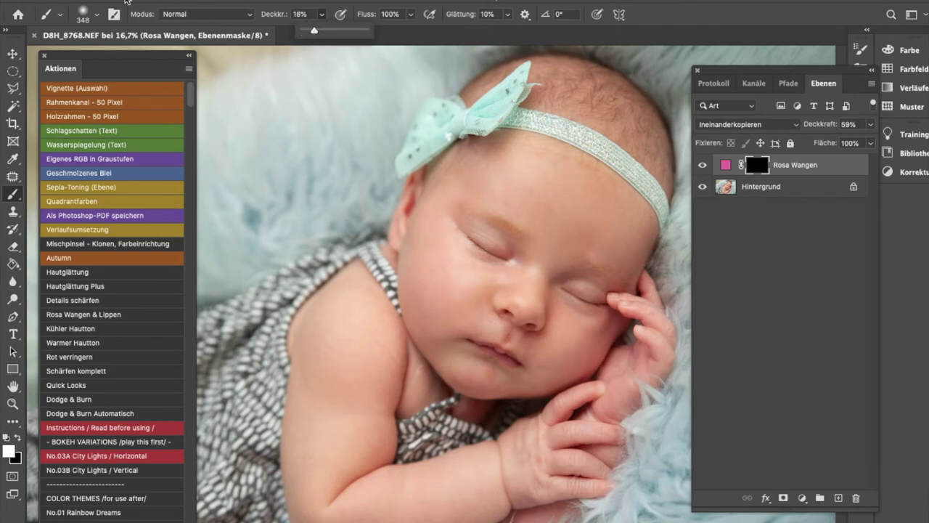
{"action": "left_click", "coordinate": [90, 21]}
{"action": "left_click_drag", "start_coordinate": [145, 57], "coordinate": [150, 60]}
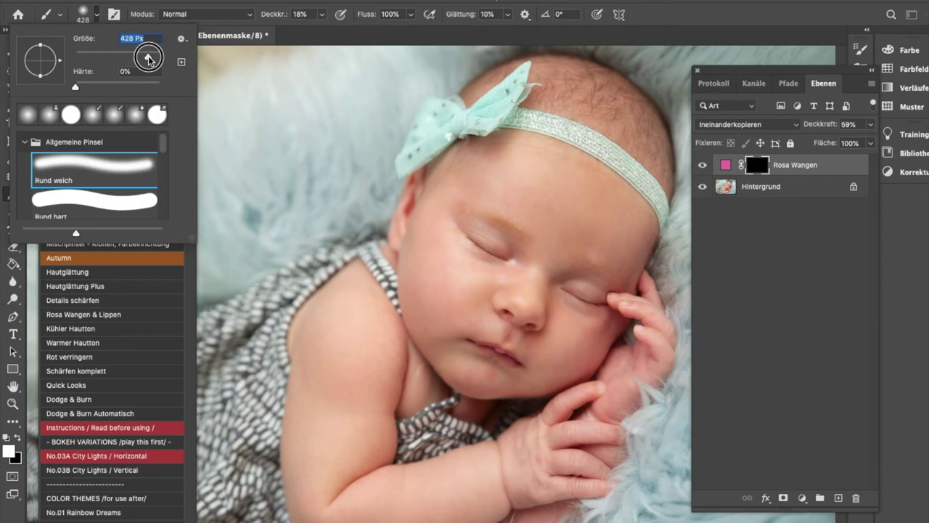
{"action": "left_click", "coordinate": [410, 286]}
- Paint pink onto the left cheek and the cheek near the hand
{"action": "left_click_drag", "start_coordinate": [414, 280], "coordinate": [428, 263]}
{"action": "left_click", "coordinate": [491, 347]}
{"action": "left_click_drag", "start_coordinate": [573, 357], "coordinate": [582, 358]}
{"action": "mouse_move", "coordinate": [431, 300]}
{"action": "left_mouse_down"}
{"action": "mouse_move", "coordinate": [448, 300]}
{"action": "mouse_move", "coordinate": [425, 280]}
{"action": "left_mouse_up"}
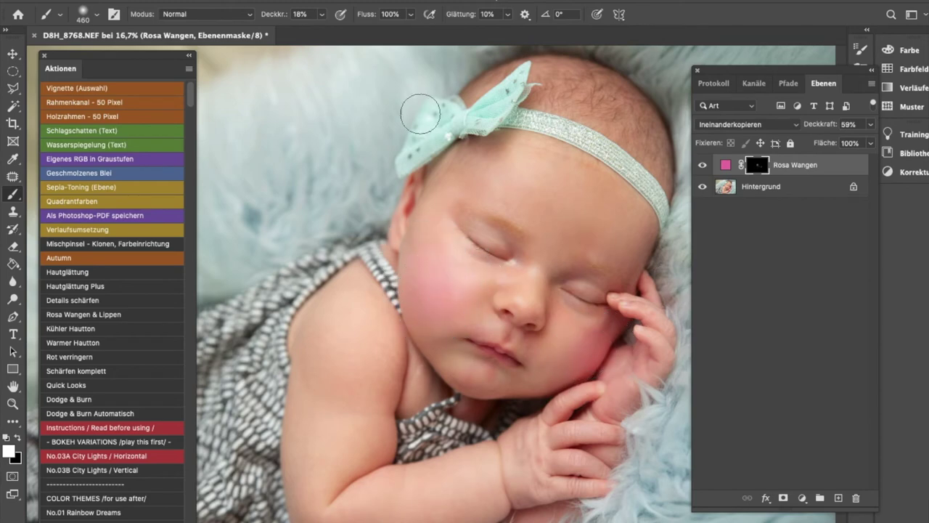
- Lower the Rosa Wangen layer to 23% opacity, then delete the layer
{"action": "left_click", "coordinate": [871, 124]}
{"action": "left_click_drag", "start_coordinate": [843, 143], "coordinate": [821, 143]}
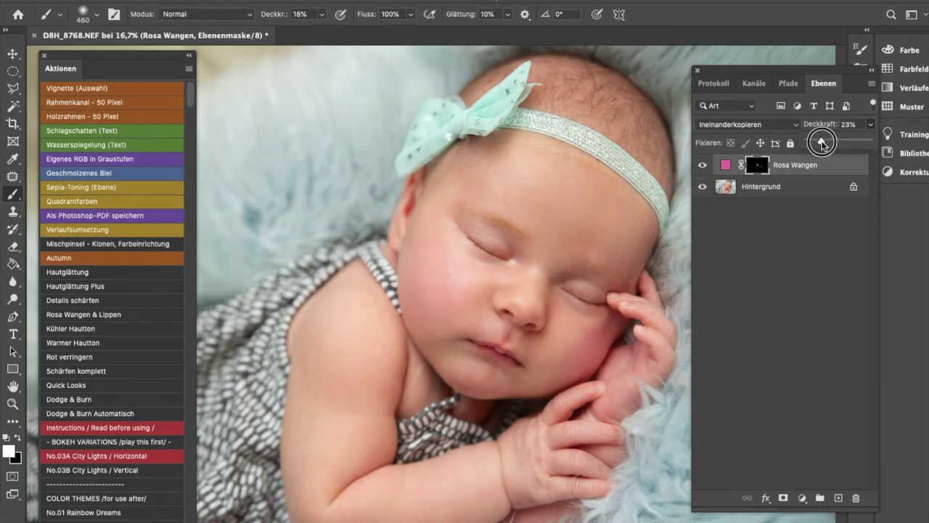
{"action": "left_click", "coordinate": [726, 165]}
{"action": "key", "text": "Delete"}
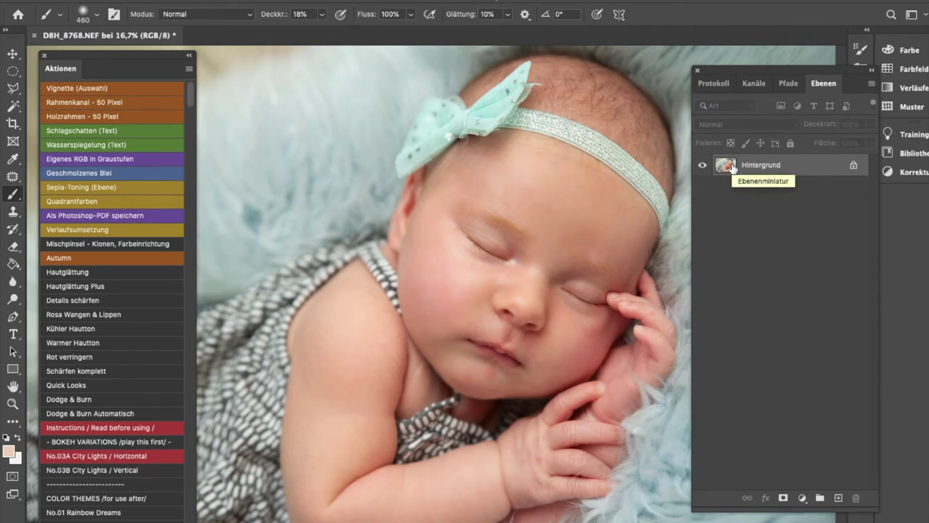
{"action": "scroll", "coordinate": [616, 334], "scroll_direction": "down", "scroll_amount": 1}
{"action": "scroll", "coordinate": [610, 348], "scroll_direction": "down", "scroll_amount": 3}
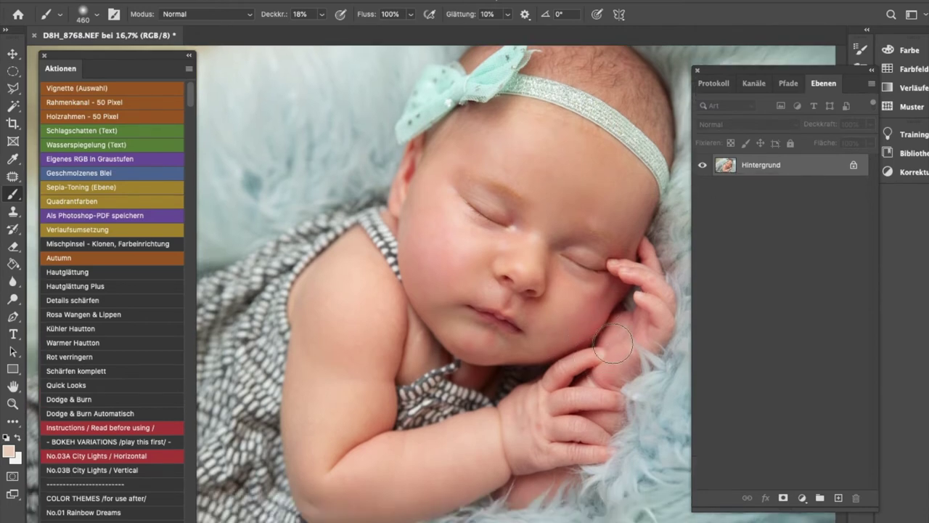
{"action": "scroll", "coordinate": [613, 343], "scroll_direction": "up", "scroll_amount": 1}
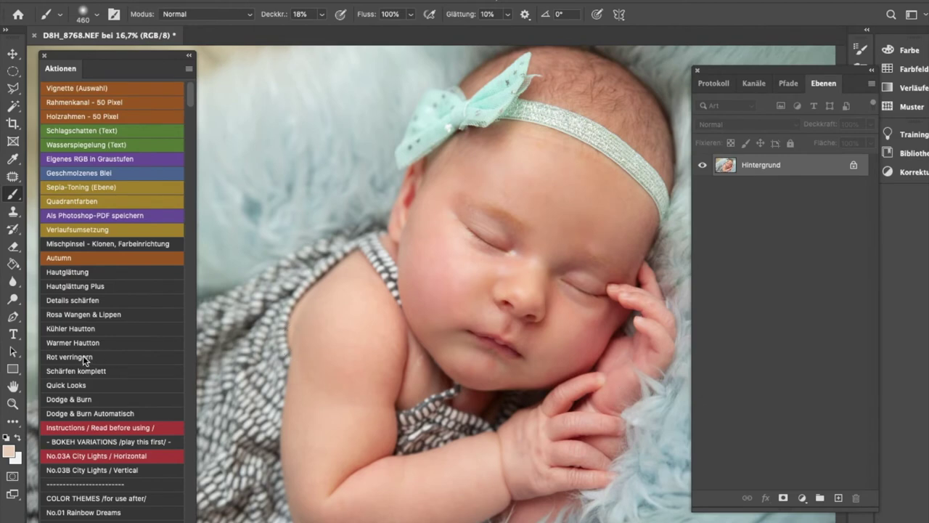
{"action": "left_click", "coordinate": [69, 412]}
{"action": "left_click", "coordinate": [69, 413]}
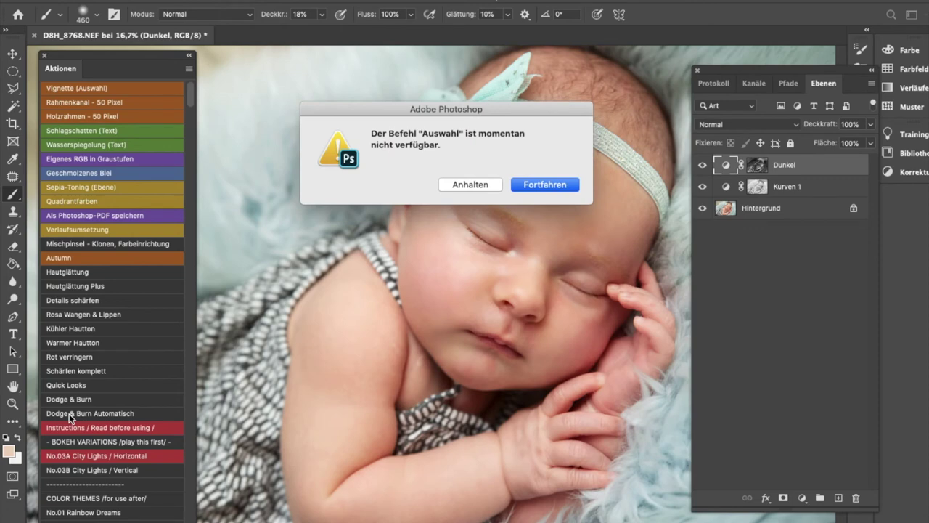
{"action": "left_click", "coordinate": [544, 184]}
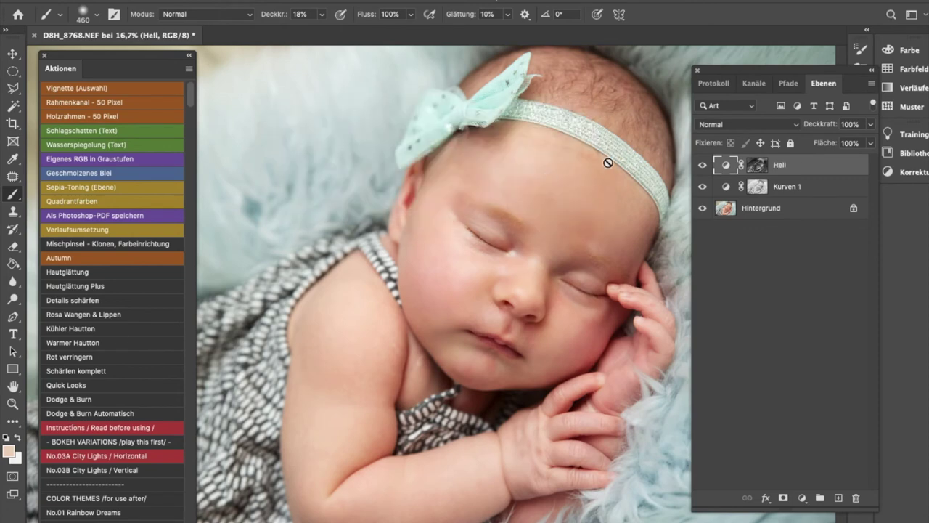
{"action": "left_click", "coordinate": [757, 187]}
{"action": "left_click", "coordinate": [702, 166]}
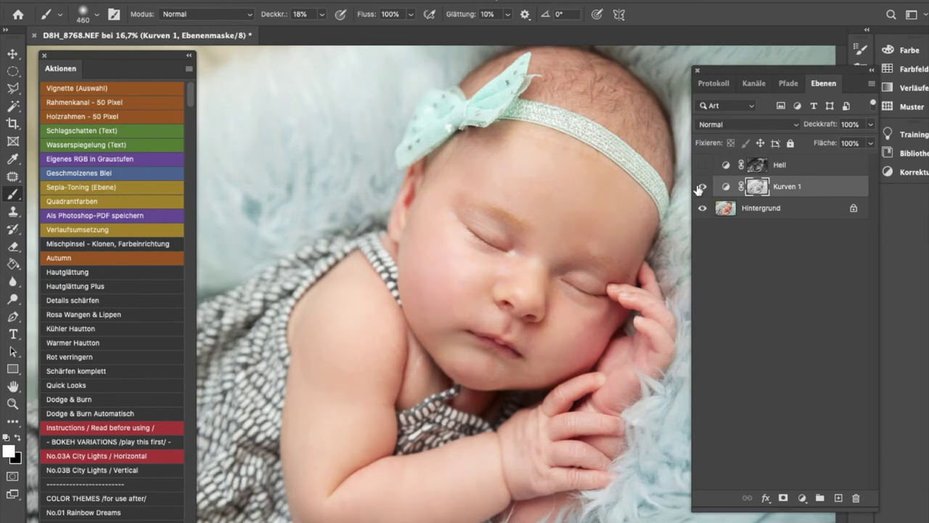
{"action": "left_click", "coordinate": [701, 187]}
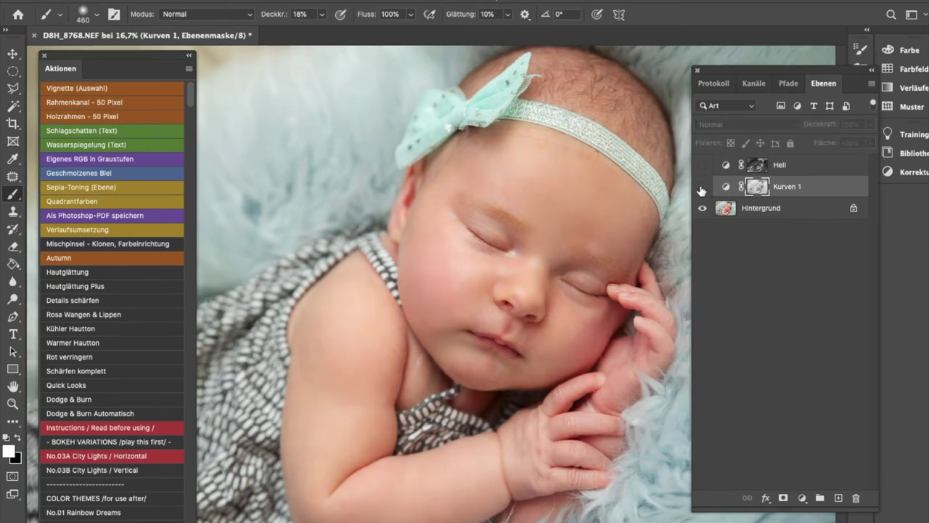
{"action": "left_click", "coordinate": [701, 187]}
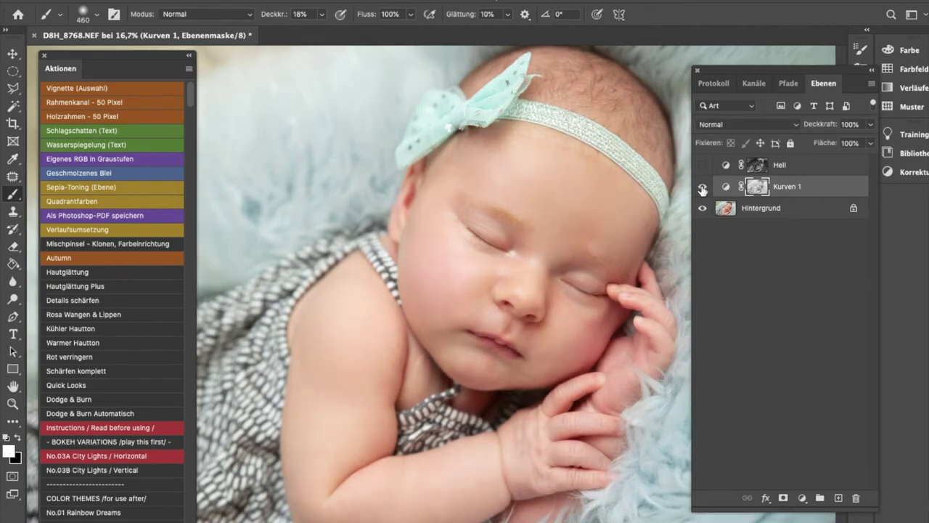
{"action": "left_click", "coordinate": [702, 166]}
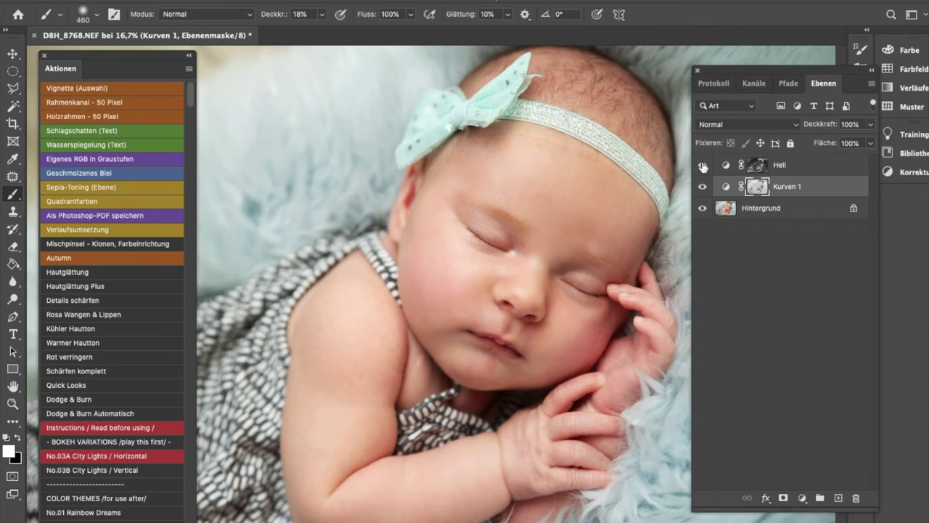
{"action": "left_click", "coordinate": [806, 172]}
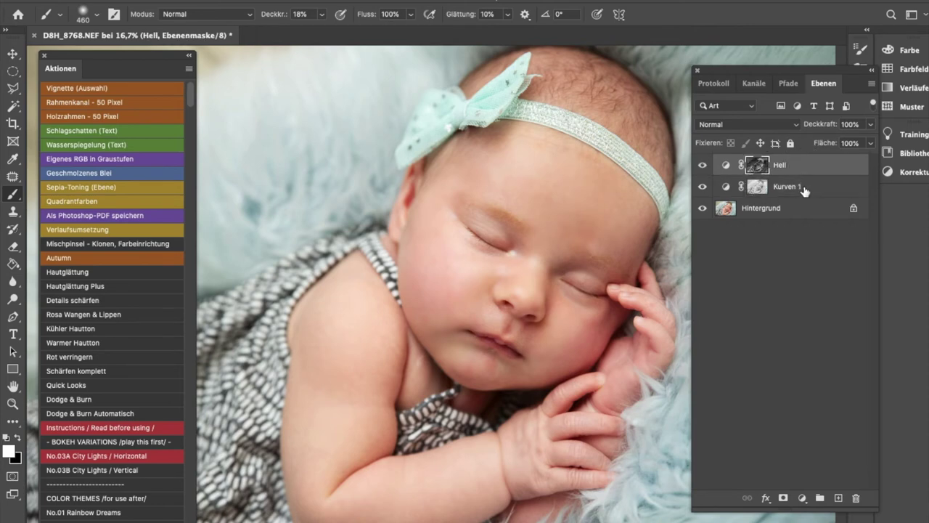
{"action": "left_click", "coordinate": [803, 191], "text": "shift"}
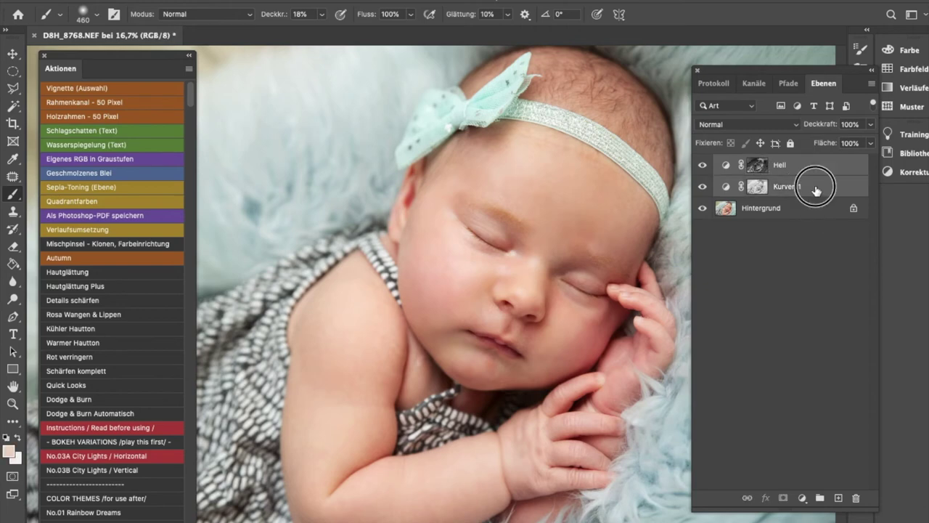
{"action": "left_click_drag", "start_coordinate": [813, 188], "coordinate": [855, 498]}
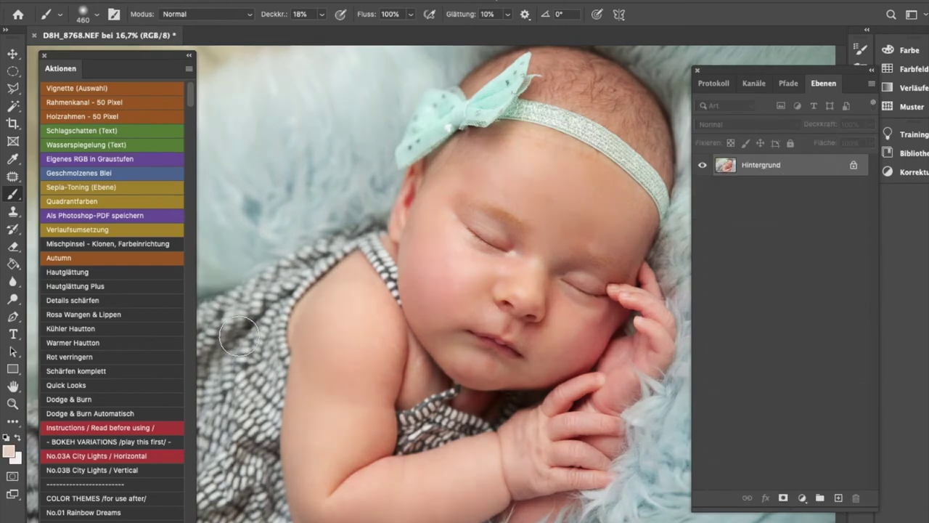
- Run Dodge & Burn and brighten the nose on the Heller mask at 28% opacity
{"action": "left_click", "coordinate": [74, 398]}
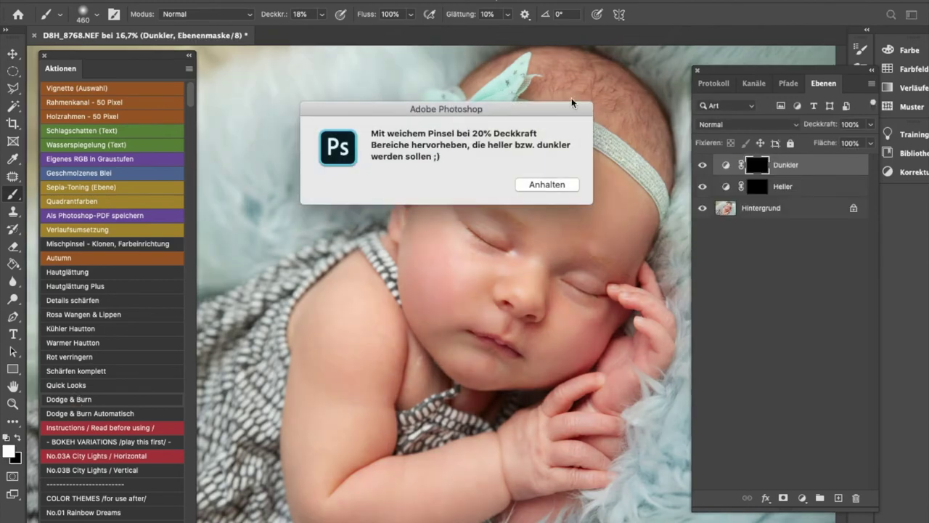
{"action": "left_click", "coordinate": [556, 185]}
{"action": "left_click", "coordinate": [757, 189]}
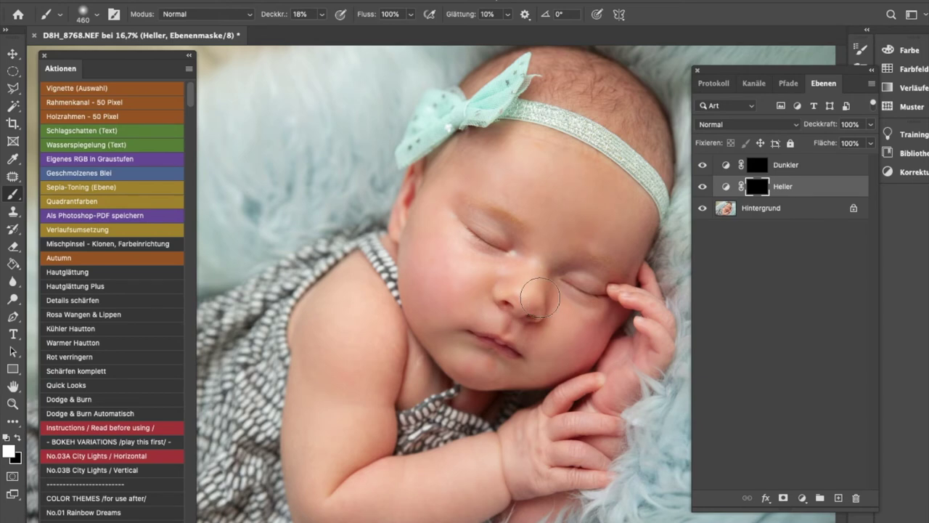
{"action": "left_click", "coordinate": [96, 14]}
{"action": "left_click_drag", "start_coordinate": [147, 53], "coordinate": [141, 58]}
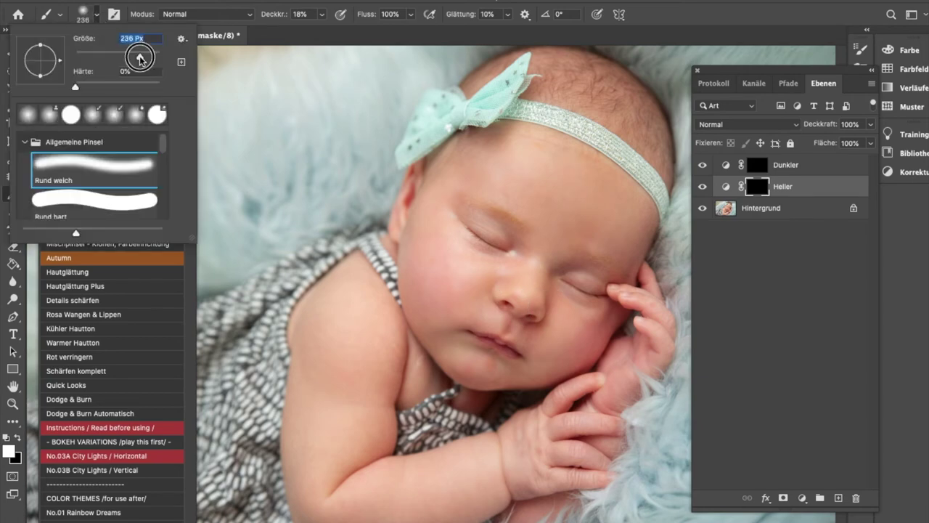
{"action": "left_click", "coordinate": [321, 14]}
{"action": "left_click_drag", "start_coordinate": [322, 30], "coordinate": [328, 31]}
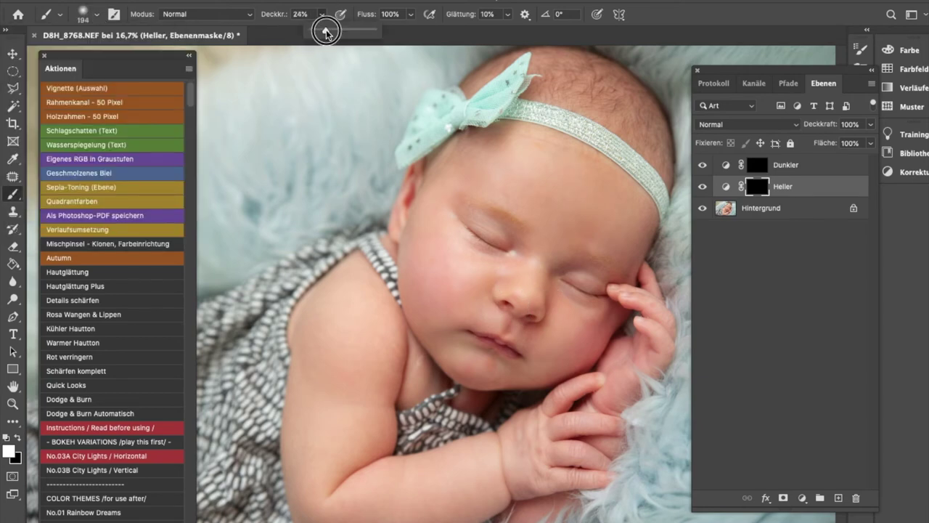
{"action": "mouse_move", "coordinate": [522, 305]}
{"action": "left_mouse_down"}
{"action": "mouse_move", "coordinate": [535, 246]}
{"action": "mouse_move", "coordinate": [539, 263]}
{"action": "mouse_move", "coordinate": [522, 299]}
{"action": "left_mouse_up"}
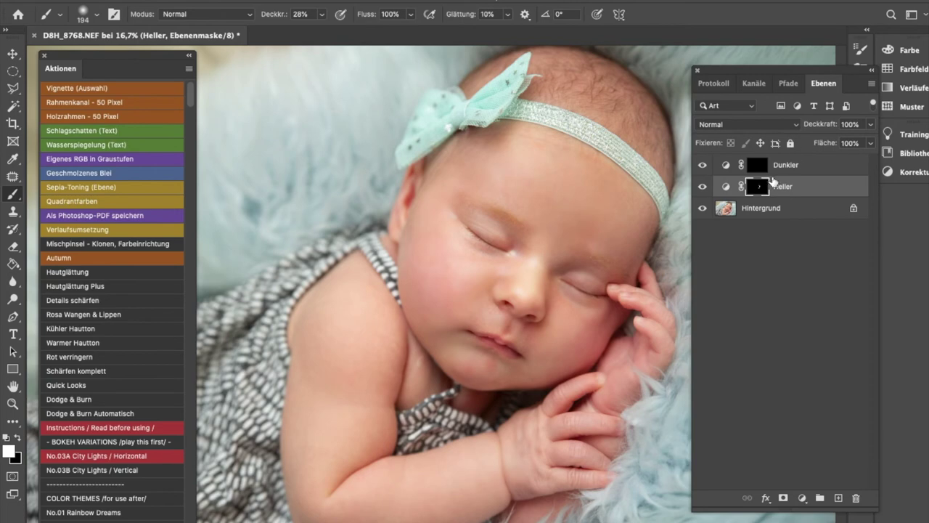
- With a 332 px brush, darken chin, cheeks and neck on the Dunkler mask, then flatten
{"action": "left_click", "coordinate": [782, 166]}
{"action": "left_click", "coordinate": [97, 13]}
{"action": "left_click_drag", "start_coordinate": [138, 59], "coordinate": [145, 60]}
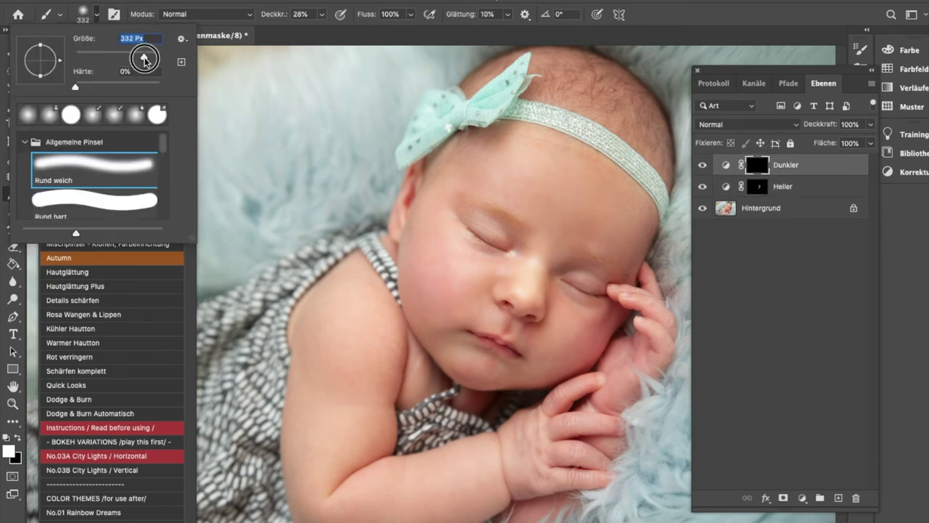
{"action": "key", "text": "Return"}
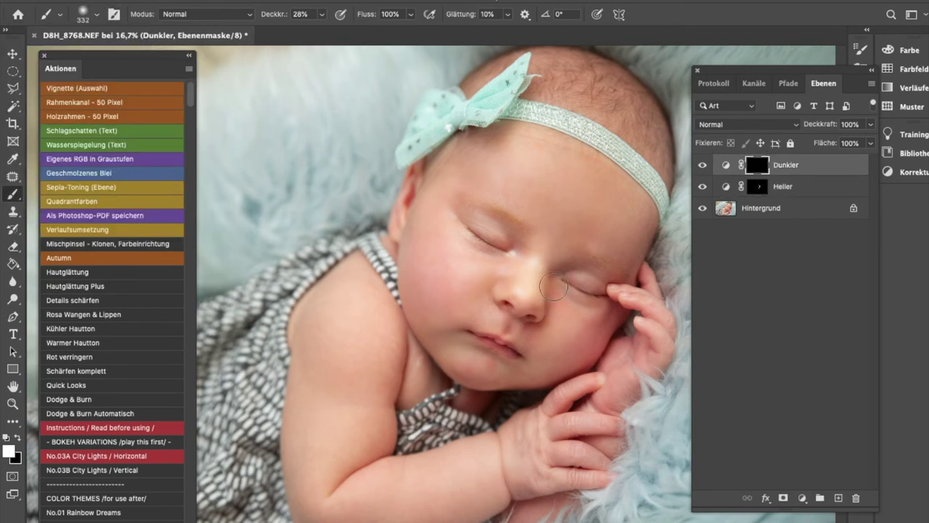
{"action": "left_click_drag", "start_coordinate": [494, 356], "coordinate": [487, 361]}
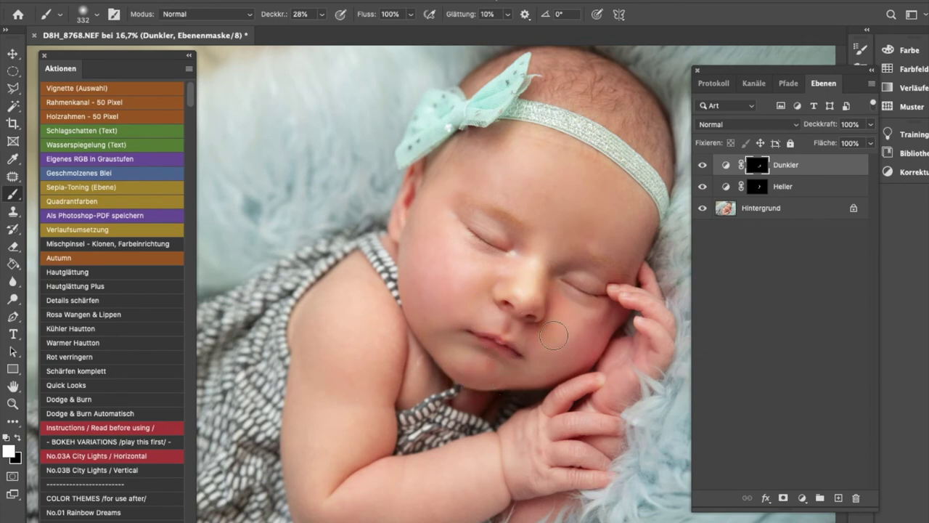
{"action": "left_click_drag", "start_coordinate": [532, 358], "coordinate": [584, 353]}
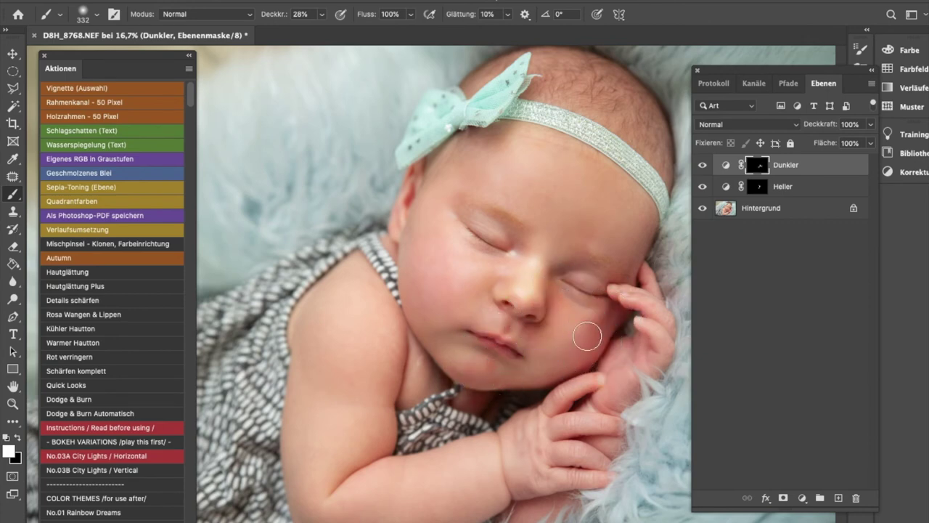
{"action": "mouse_move", "coordinate": [497, 280]}
{"action": "left_mouse_down"}
{"action": "mouse_move", "coordinate": [489, 306]}
{"action": "mouse_move", "coordinate": [502, 144]}
{"action": "mouse_move", "coordinate": [405, 302]}
{"action": "mouse_move", "coordinate": [411, 346]}
{"action": "left_mouse_up"}
{"action": "left_click_drag", "start_coordinate": [435, 378], "coordinate": [500, 419]}
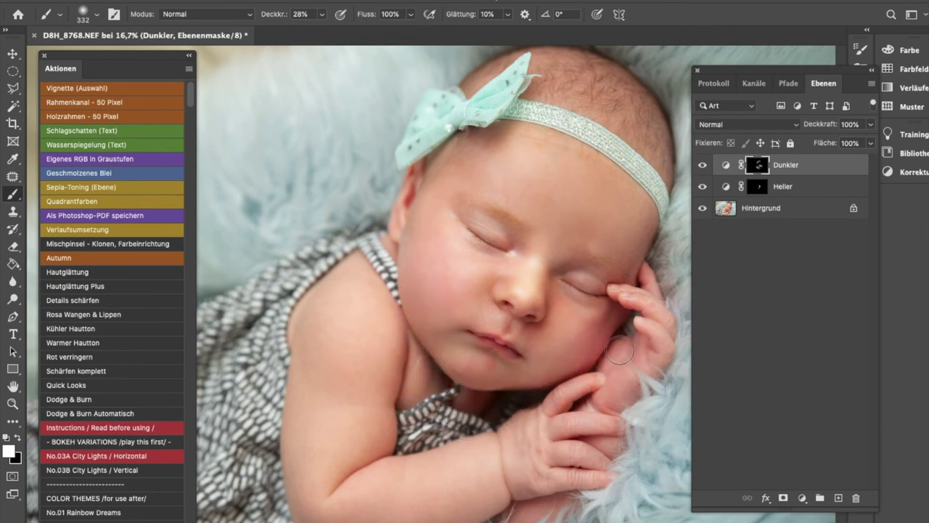
{"action": "left_click_drag", "start_coordinate": [488, 290], "coordinate": [489, 274]}
{"action": "left_click_drag", "start_coordinate": [592, 323], "coordinate": [592, 344]}
{"action": "key", "text": "ctrl+shift+e"}
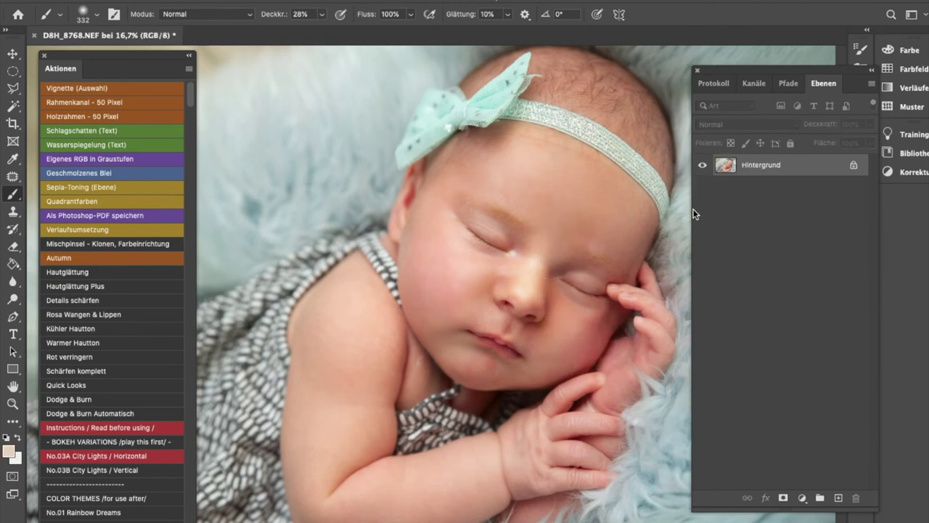
- Run Details schärfen and paint sharpening along the eyelid crease with a 100 px brush
{"action": "left_click", "coordinate": [78, 302]}
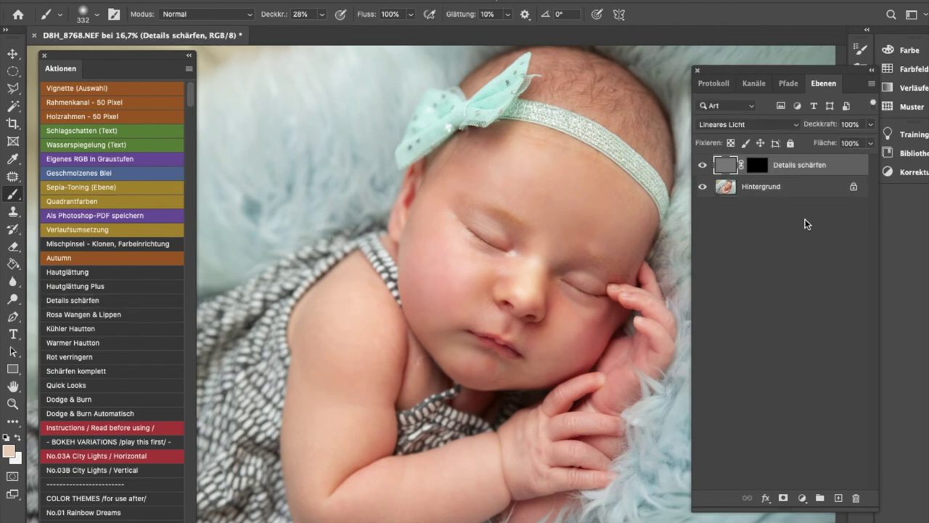
{"action": "key", "text": "ctrl+plus"}
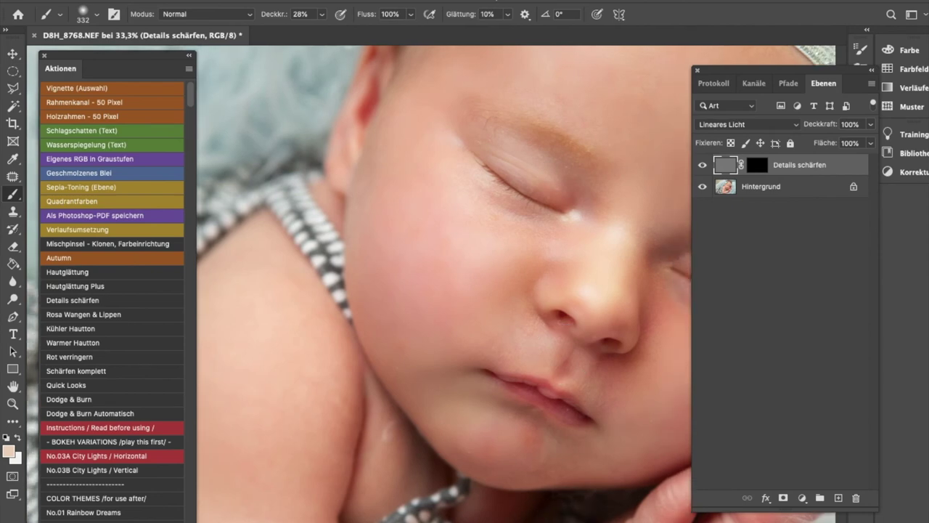
{"action": "scroll", "coordinate": [431, 283], "scroll_direction": "right", "scroll_amount": 5}
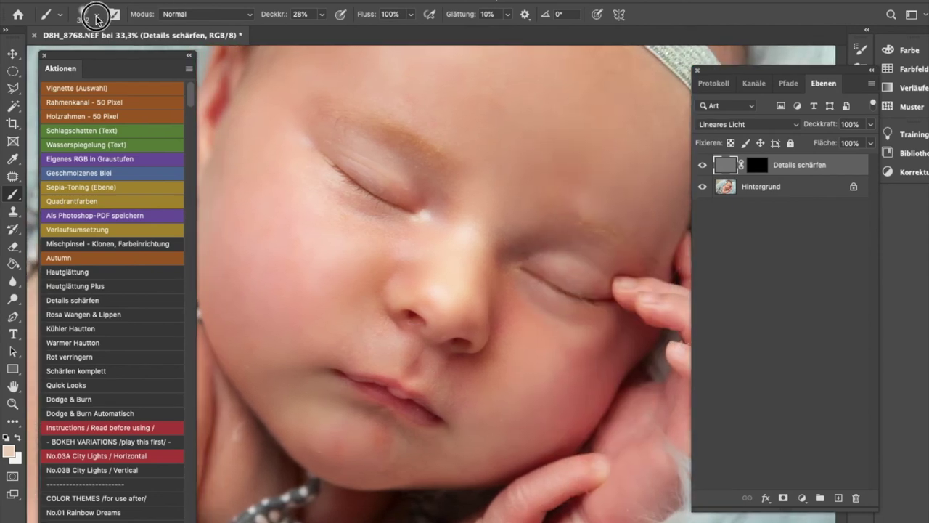
{"action": "left_click", "coordinate": [96, 14]}
{"action": "left_click_drag", "start_coordinate": [139, 56], "coordinate": [127, 56]}
{"action": "left_click", "coordinate": [751, 164]}
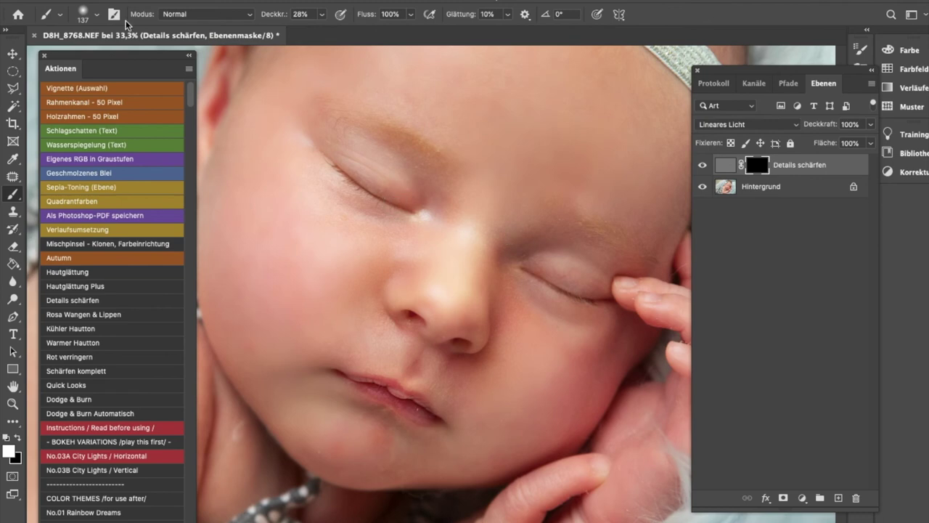
{"action": "left_click", "coordinate": [84, 13]}
{"action": "left_click_drag", "start_coordinate": [125, 56], "coordinate": [117, 56]}
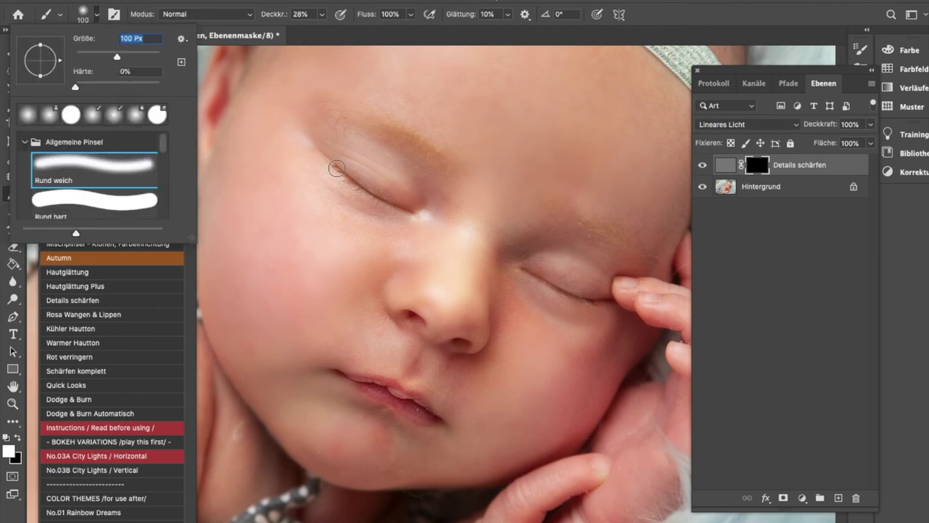
{"action": "left_click_drag", "start_coordinate": [337, 169], "coordinate": [409, 214]}
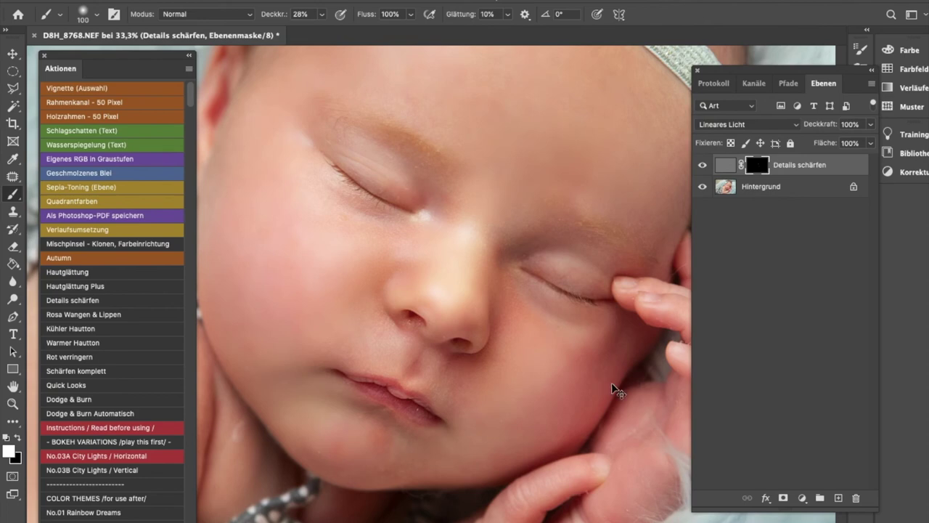
- Paint sharpening onto the headband with a 137 px brush at 10% opacity
{"action": "key", "text": "ctrl+minus"}
{"action": "left_click", "coordinate": [87, 23]}
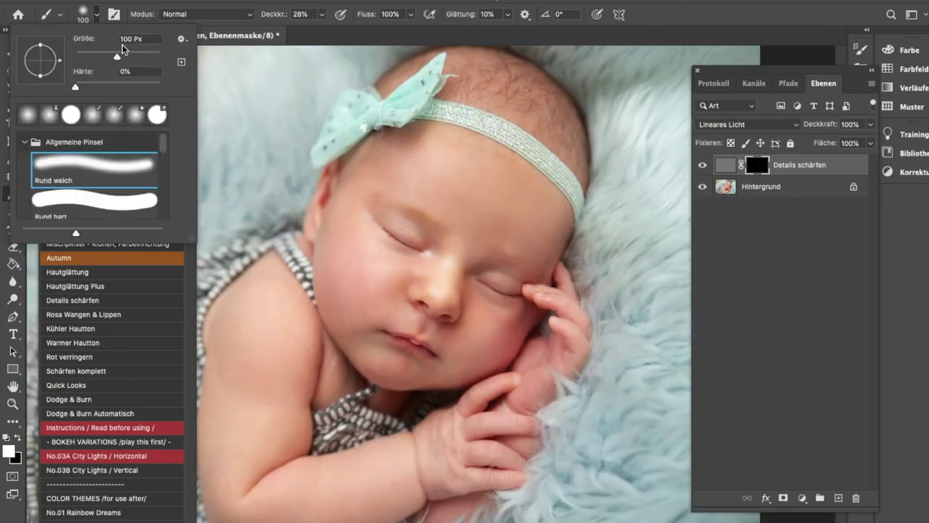
{"action": "left_click_drag", "start_coordinate": [124, 58], "coordinate": [128, 58]}
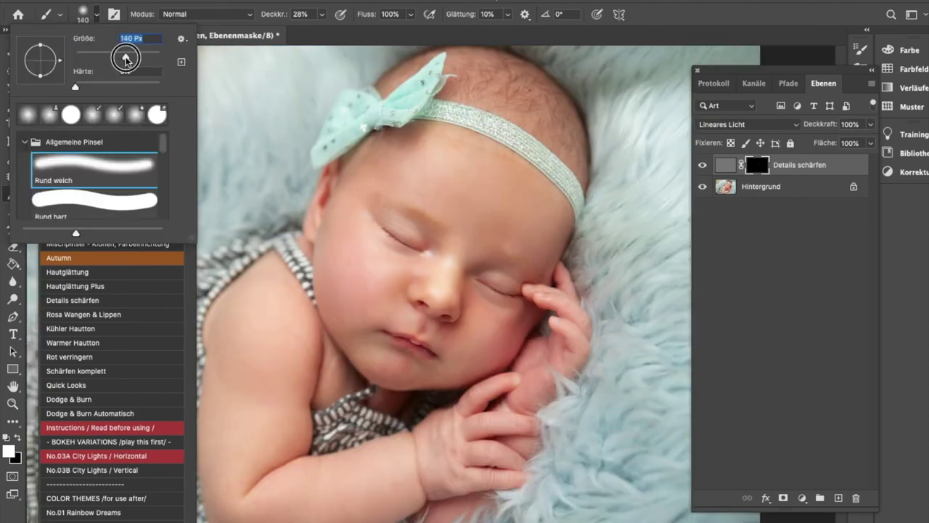
{"action": "left_click", "coordinate": [321, 15]}
{"action": "left_click_drag", "start_coordinate": [316, 30], "coordinate": [310, 31]}
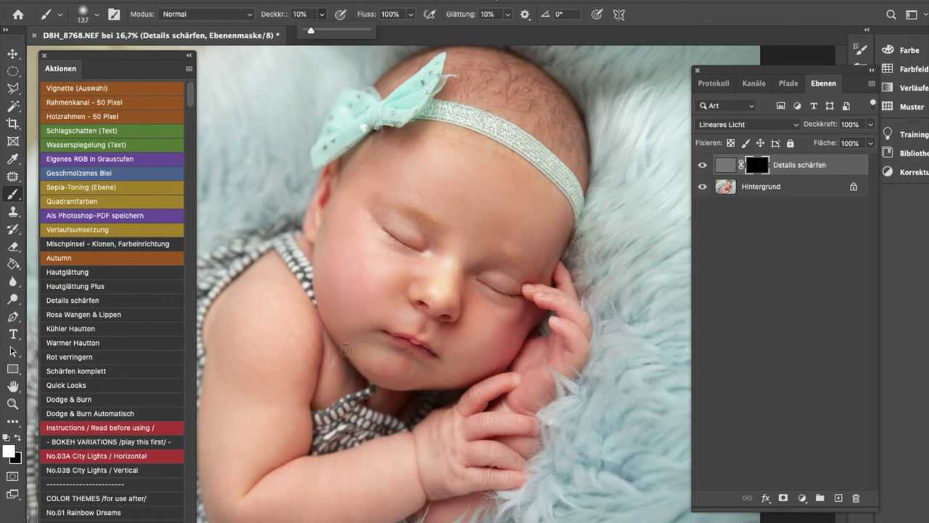
{"action": "left_click", "coordinate": [331, 333]}
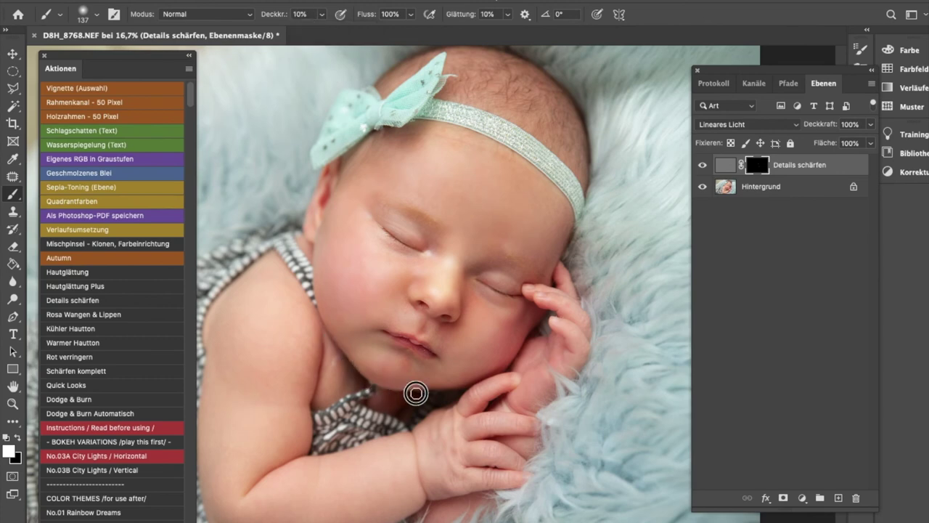
{"action": "scroll", "coordinate": [457, 210], "scroll_direction": "up", "scroll_amount": 1}
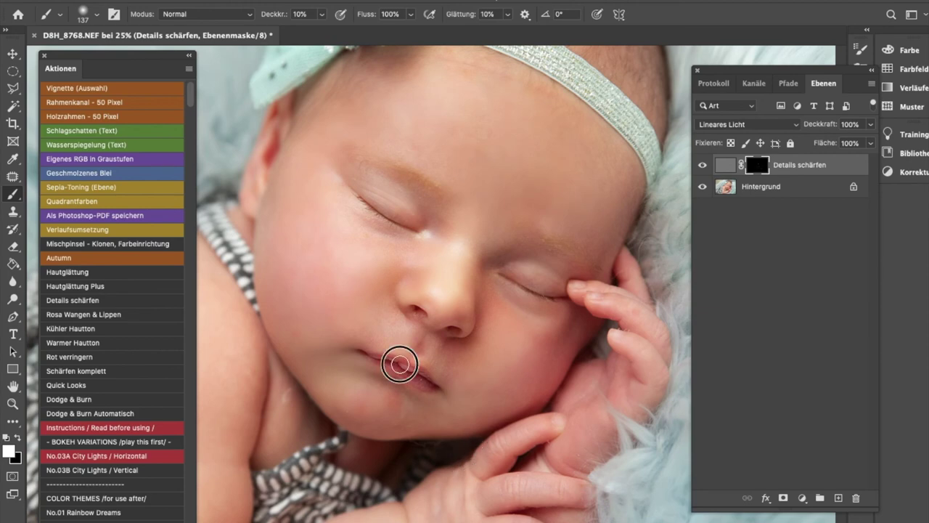
{"action": "scroll", "coordinate": [617, 173], "scroll_direction": "up", "scroll_amount": 1}
{"action": "scroll", "coordinate": [581, 177], "scroll_direction": "up", "scroll_amount": 1}
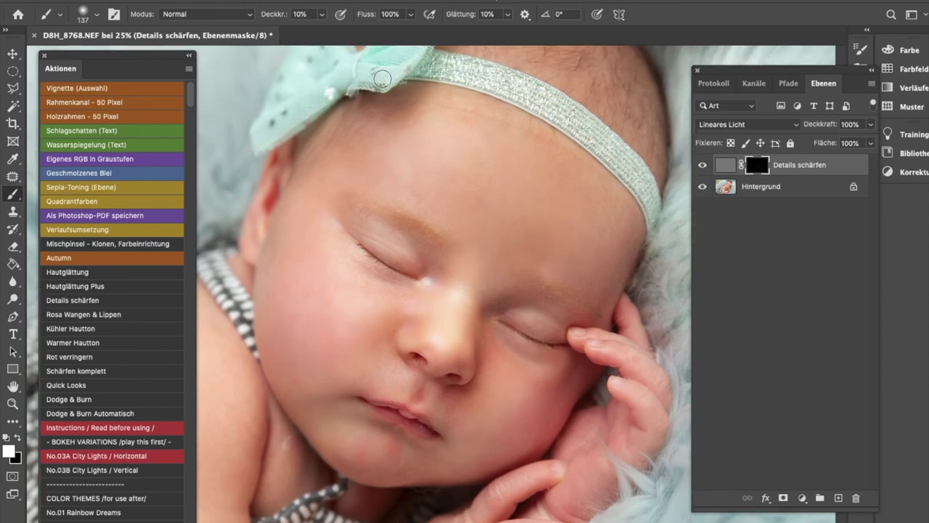
{"action": "left_click_drag", "start_coordinate": [473, 86], "coordinate": [614, 179]}
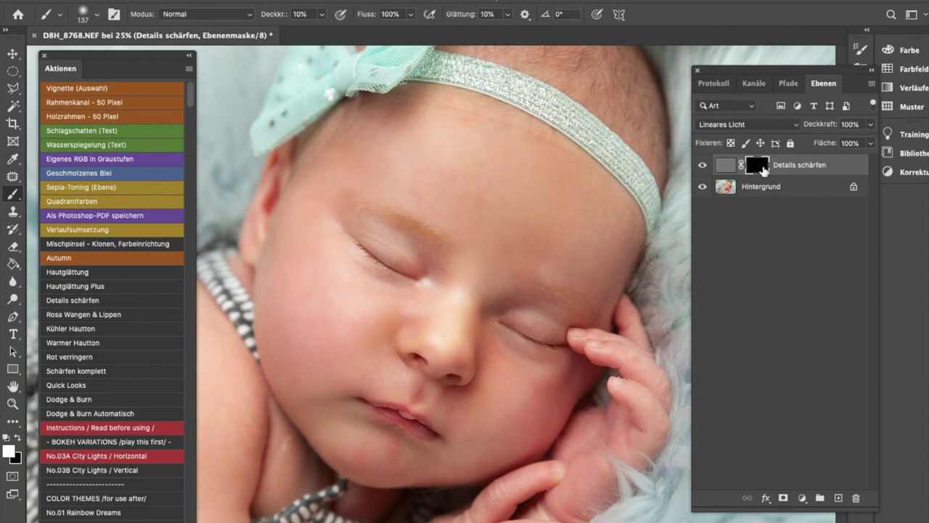
- Merge the sharpening layer down and run the Quick Looks action
{"action": "key", "text": "ctrl+e"}
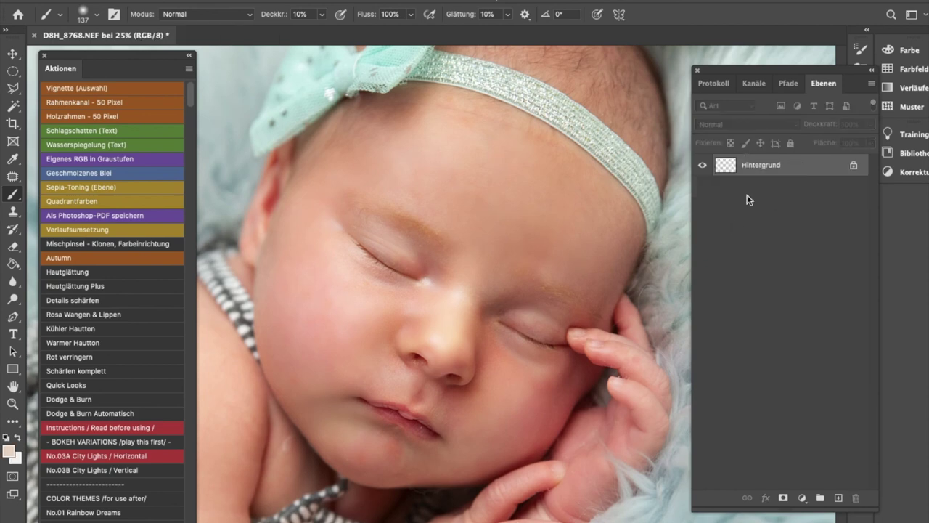
{"action": "left_click", "coordinate": [72, 384]}
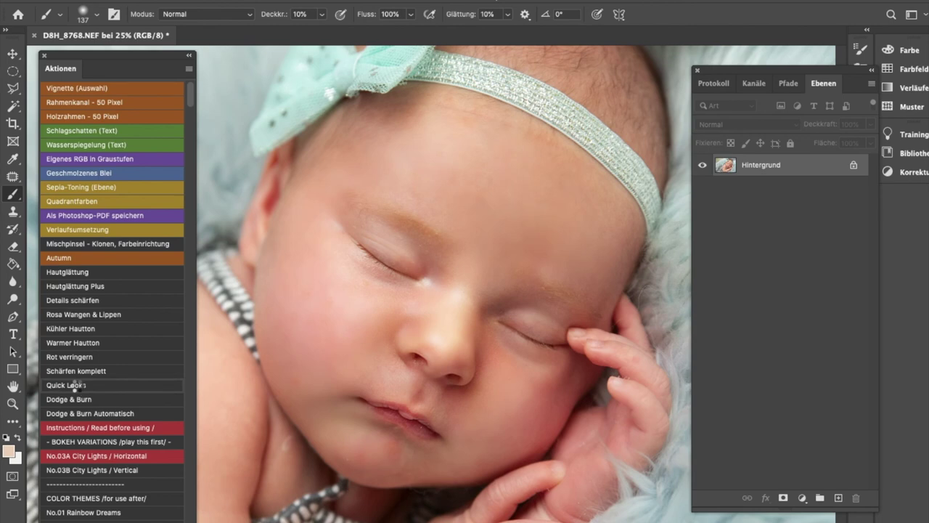
{"action": "key", "text": "ctrl+minus"}
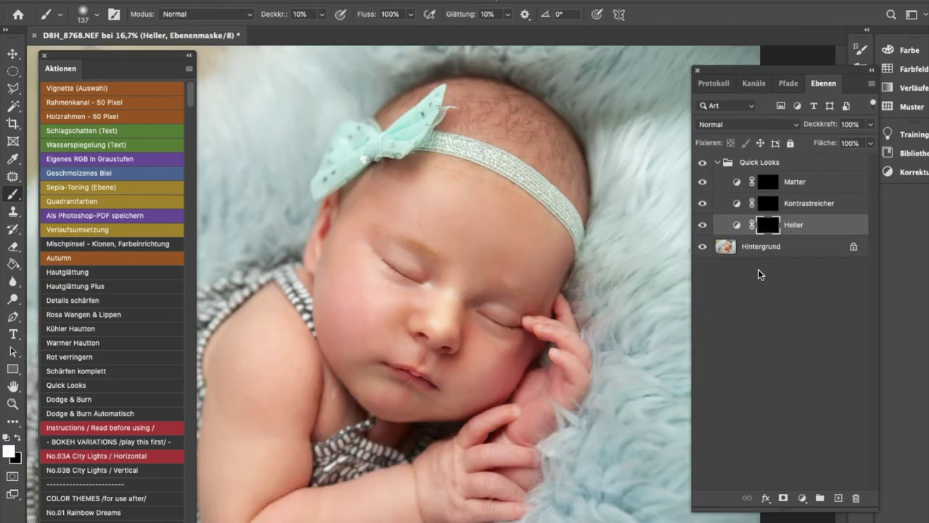
{"action": "scroll", "coordinate": [572, 249], "scroll_direction": "down", "scroll_amount": 3}
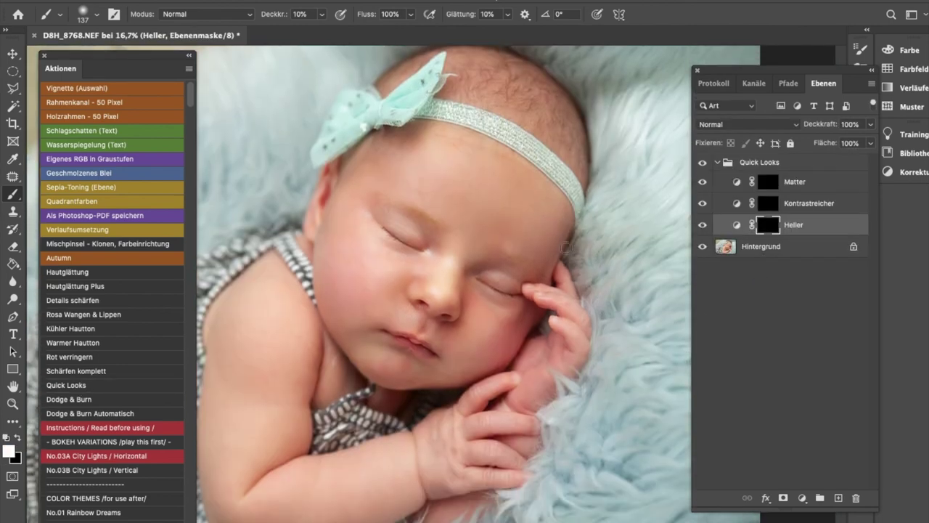
{"action": "scroll", "coordinate": [573, 248], "scroll_direction": "up", "scroll_amount": 1}
- Invert the Kontrastreicher and Heller masks and lower Heller to about 33% opacity
{"action": "left_click", "coordinate": [768, 226]}
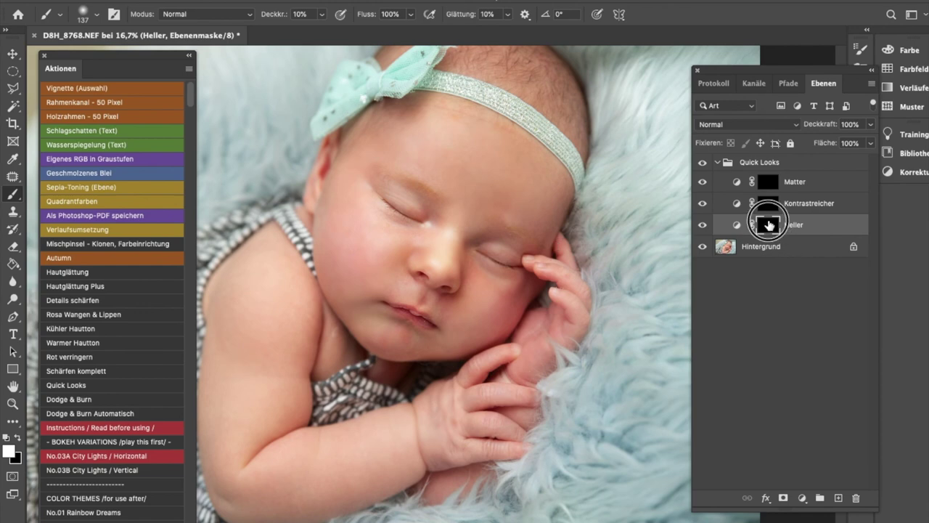
{"action": "key", "text": "ctrl+i"}
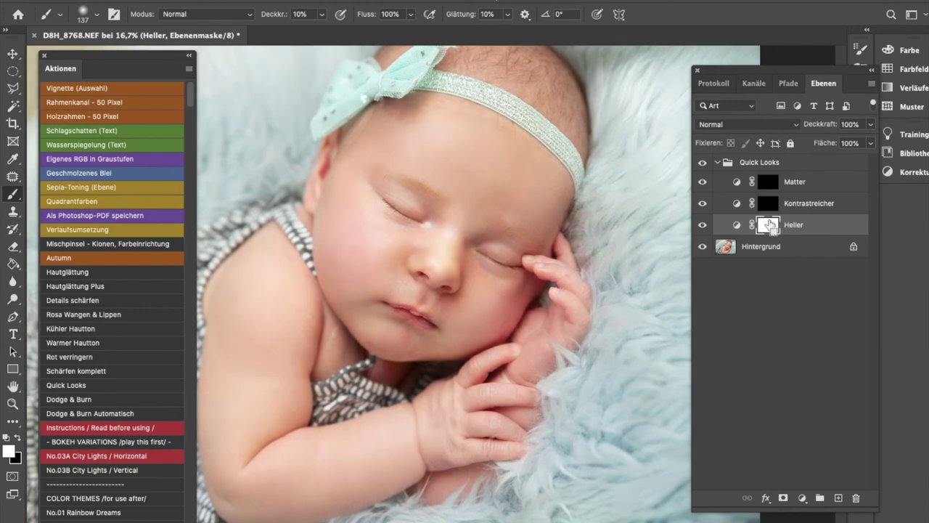
{"action": "key", "text": "ctrl+i"}
{"action": "left_click", "coordinate": [767, 205]}
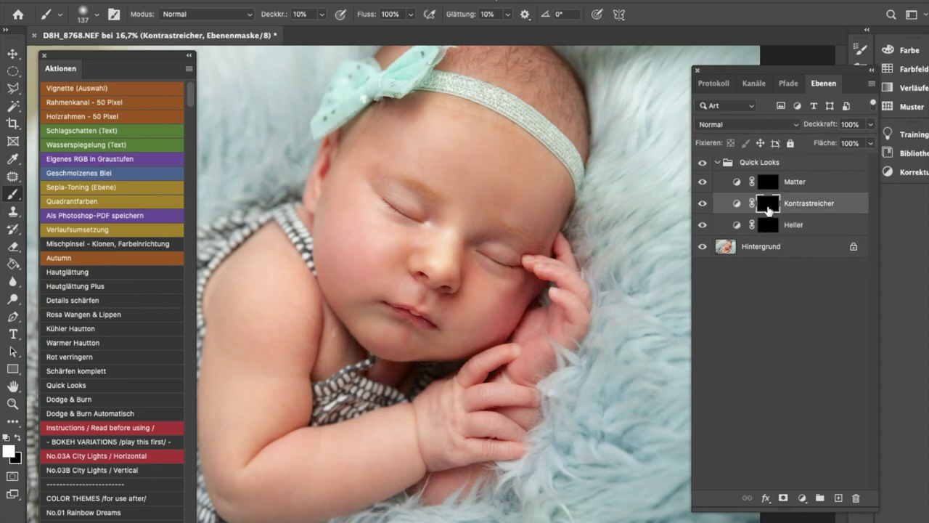
{"action": "key", "text": "ctrl+i"}
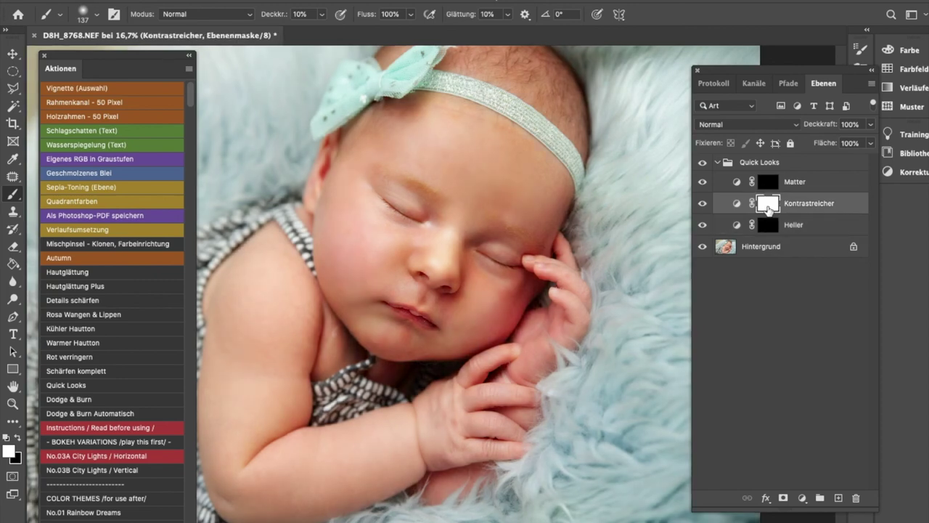
{"action": "left_click", "coordinate": [870, 125]}
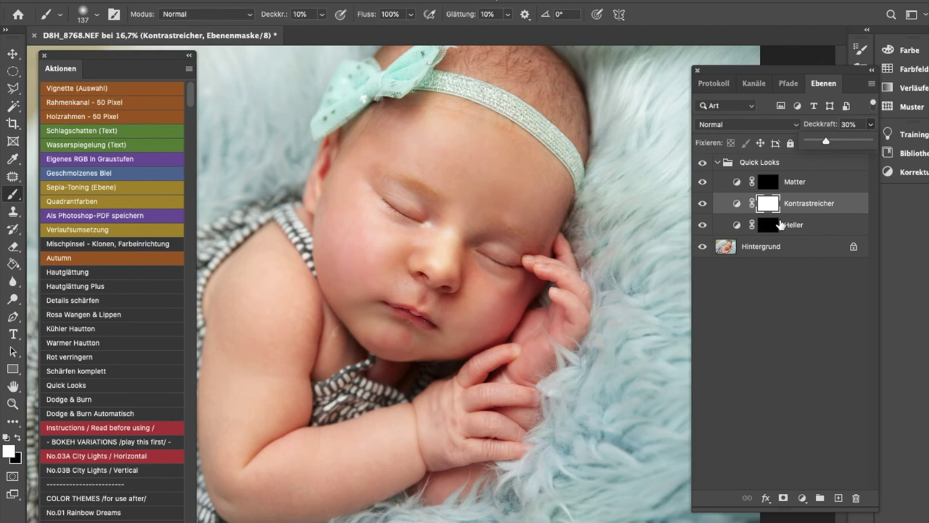
{"action": "left_click", "coordinate": [768, 225]}
{"action": "key", "text": "ctrl+i"}
{"action": "left_click", "coordinate": [871, 124]}
{"action": "left_click_drag", "start_coordinate": [871, 138], "coordinate": [828, 142]}
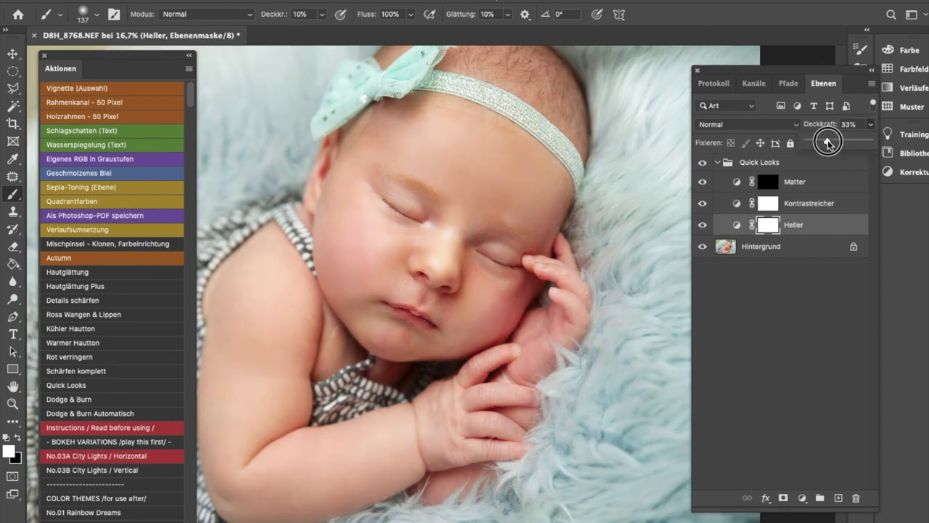
- Lower the Matter layer to about 53% opacity and target its mask
{"action": "left_click", "coordinate": [771, 183]}
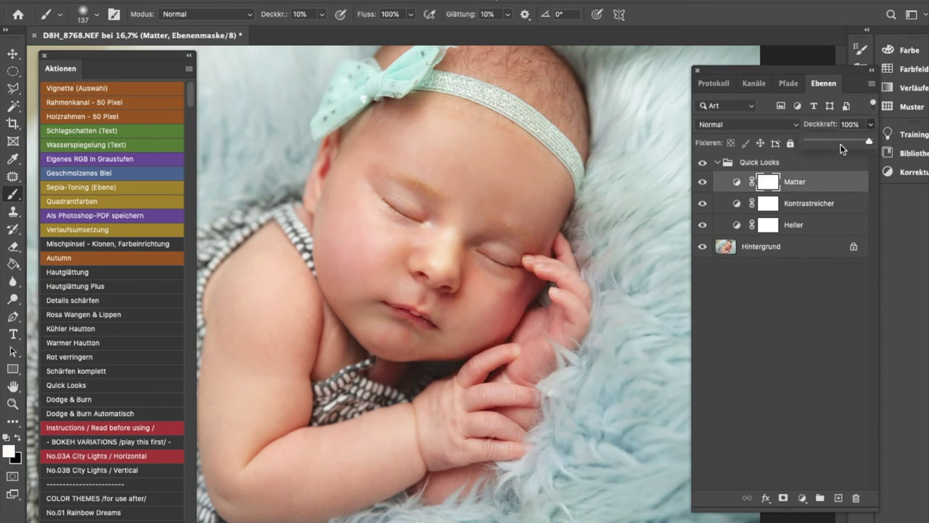
{"action": "left_click", "coordinate": [836, 143]}
{"action": "left_click", "coordinate": [771, 182]}
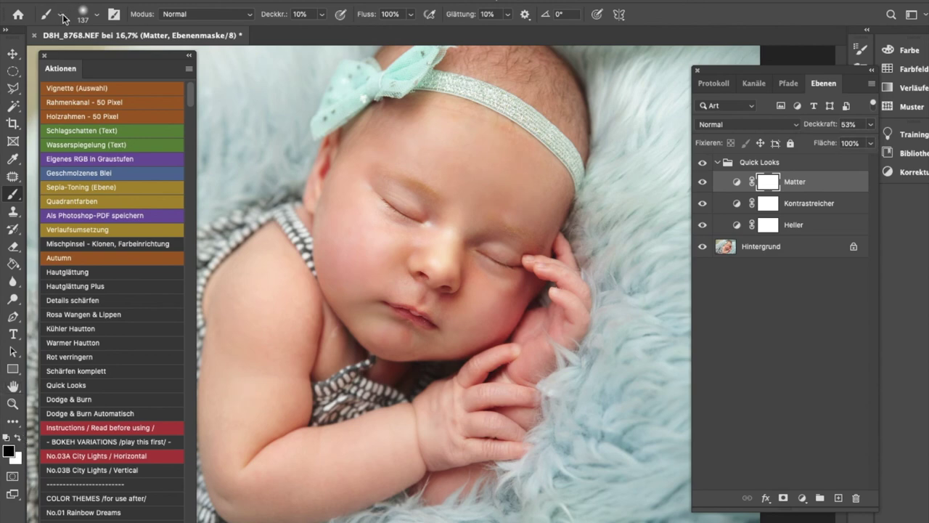
{"action": "left_click", "coordinate": [98, 15]}
- With a 1400 px brush, paint the Matter mask off the baby's face and hand
{"action": "left_click_drag", "start_coordinate": [130, 54], "coordinate": [152, 56]}
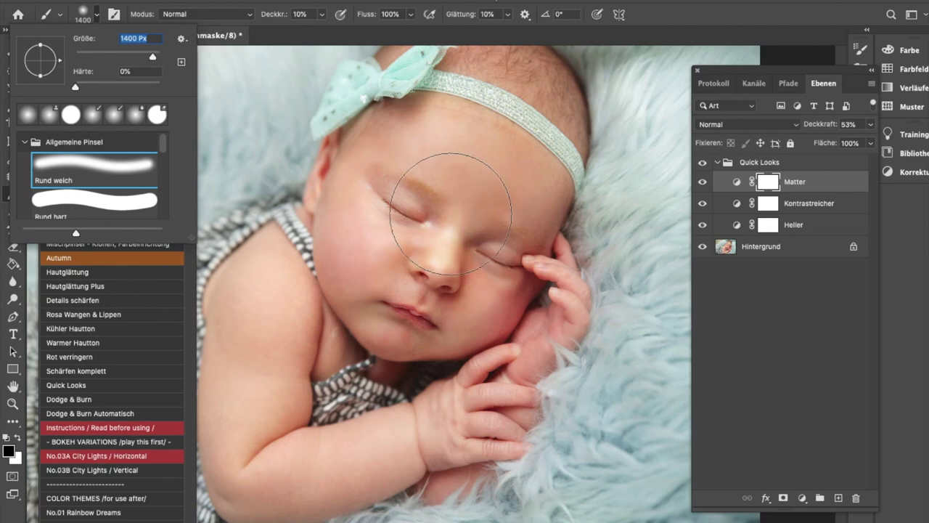
{"action": "left_click", "coordinate": [423, 261]}
{"action": "left_click_drag", "start_coordinate": [485, 208], "coordinate": [299, 371]}
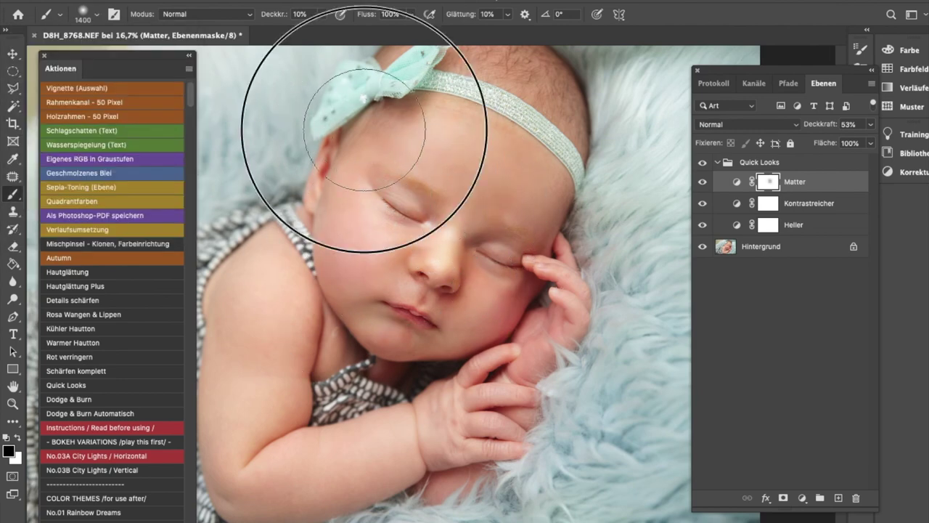
{"action": "left_click_drag", "start_coordinate": [300, 371], "coordinate": [294, 356]}
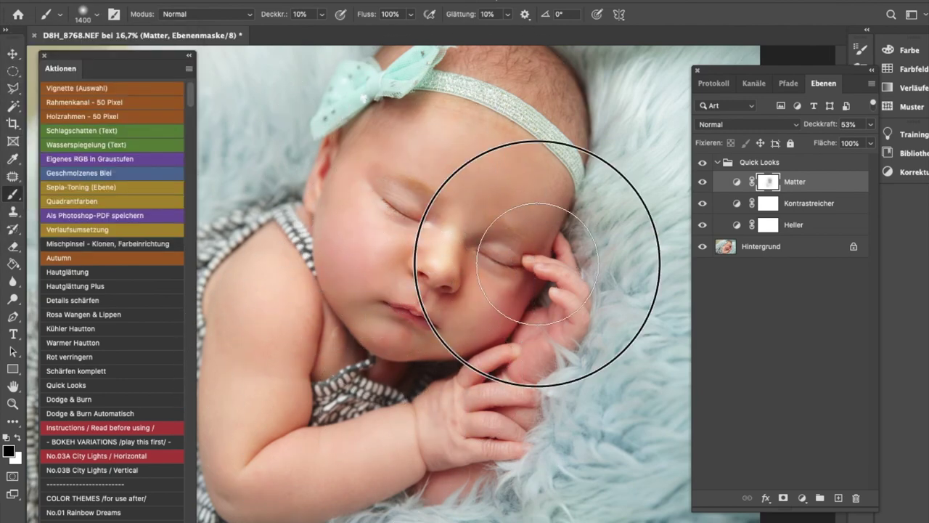
{"action": "left_click_drag", "start_coordinate": [294, 355], "coordinate": [544, 311]}
{"action": "key", "text": "ctrl+minus"}
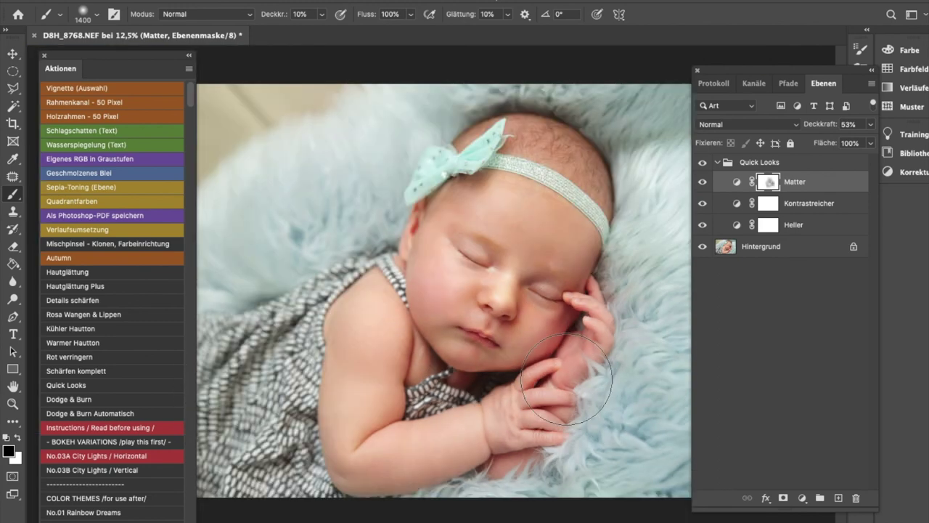